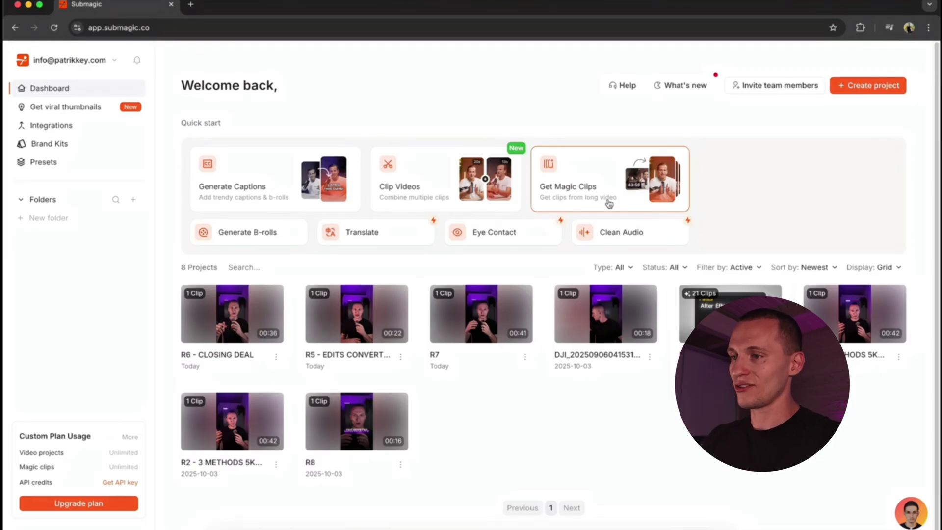
Close the Get viral clips window and start Generate Captions with AI for a new video
left_click(562, 165)
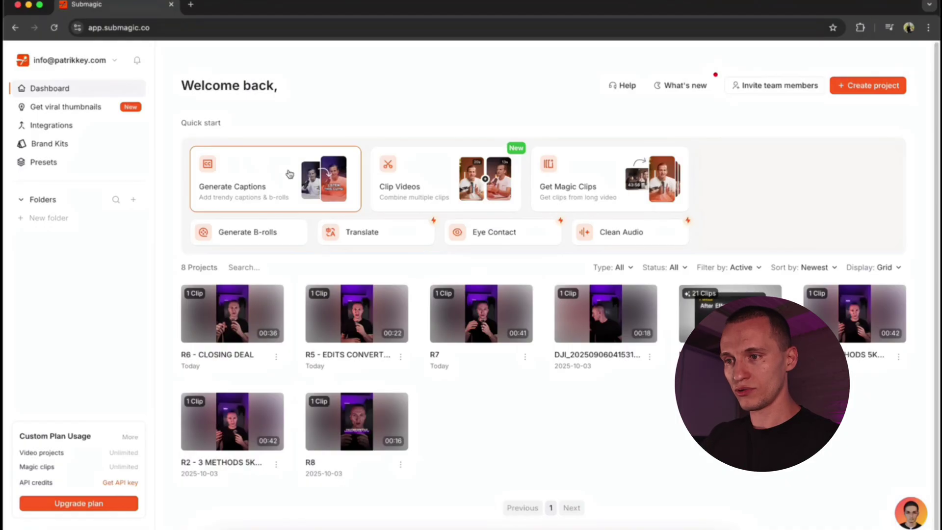
left_click(232, 187)
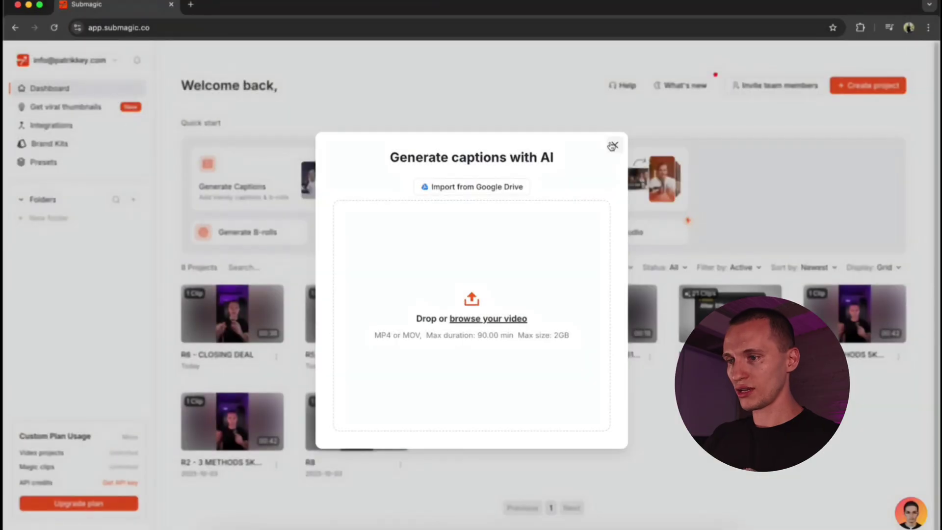
Upload the talking-head video, keeping the Source Language as English
left_click(614, 145)
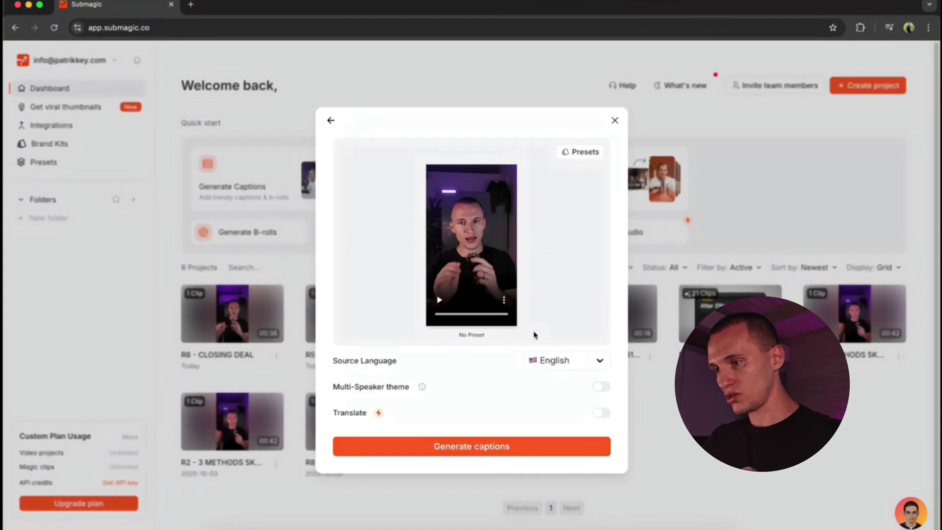
left_click(560, 360)
scroll(567, 429, "down", 15)
scroll(567, 430, "up", 15)
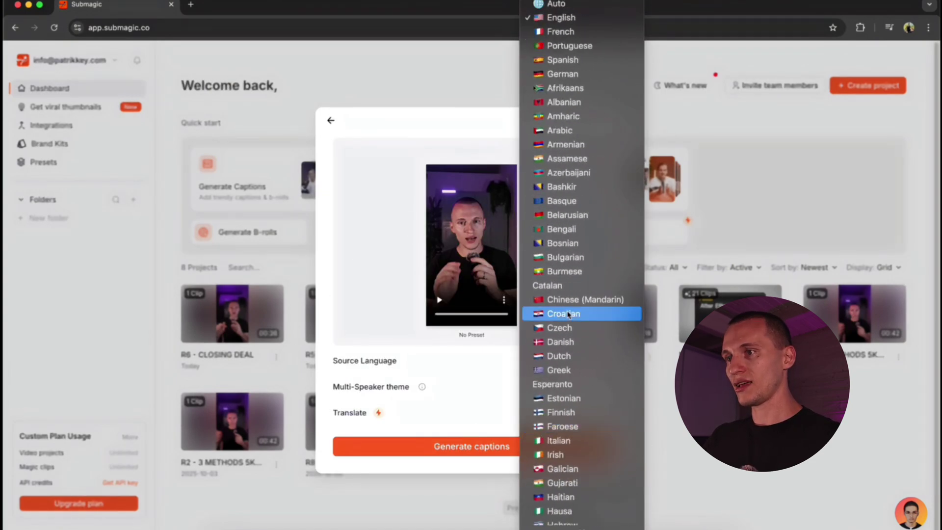
left_click(561, 17)
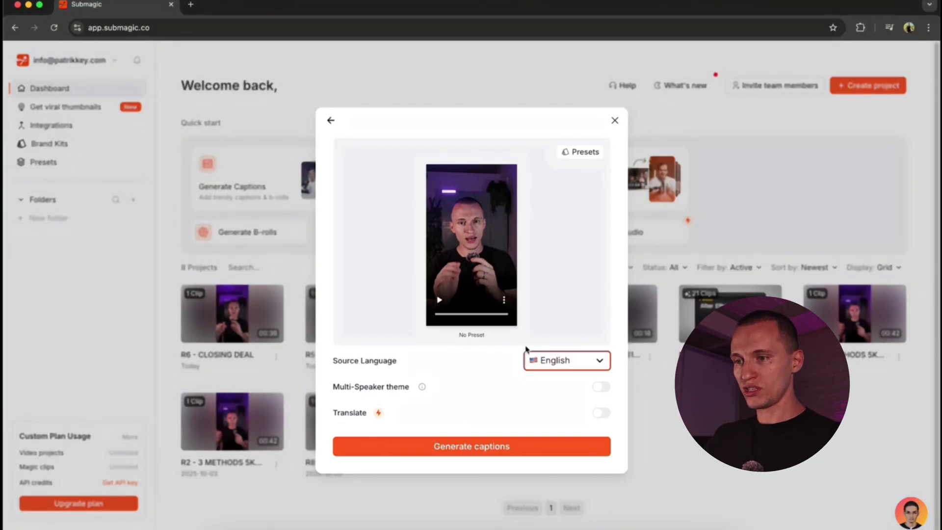
mouse_move(374, 391)
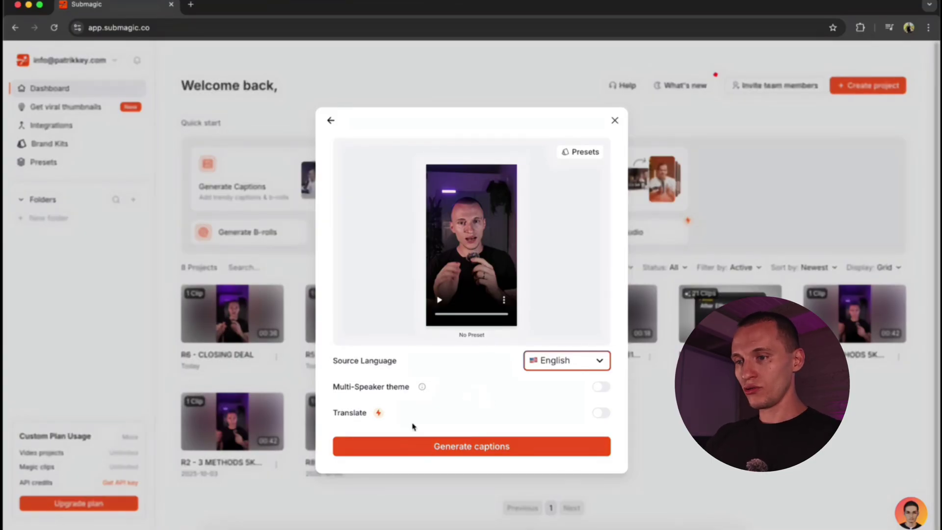
mouse_move(379, 414)
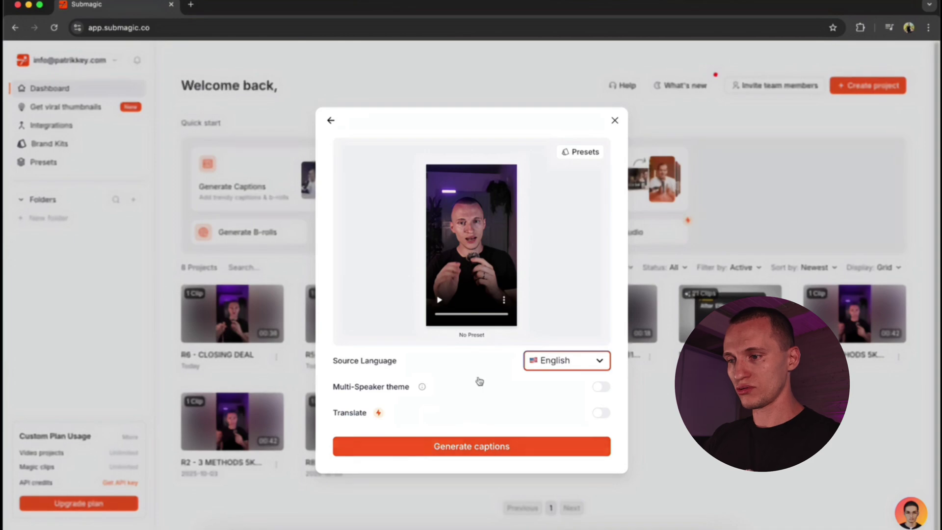
Generate the captions, then try the Hormozi 3, Hormozi 1, Hormozi 2 and Iman styles
left_click(478, 445)
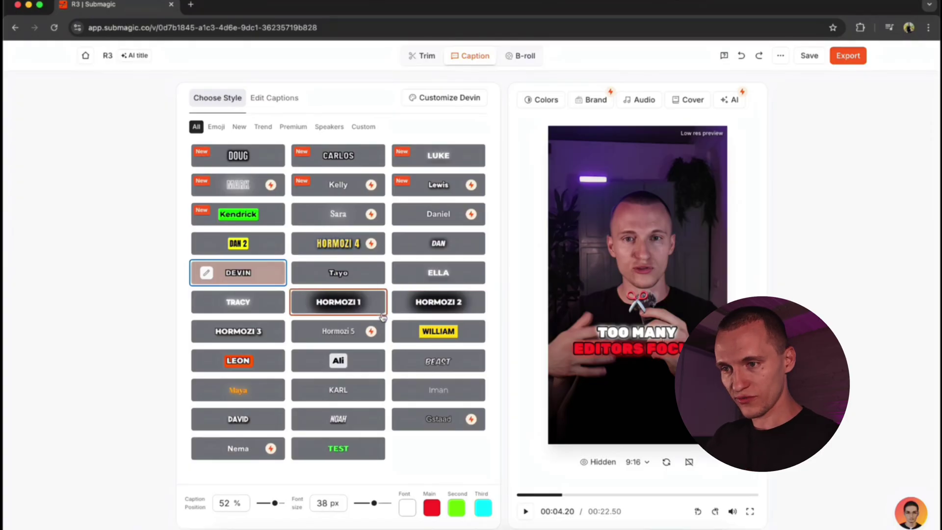
left_click(237, 333)
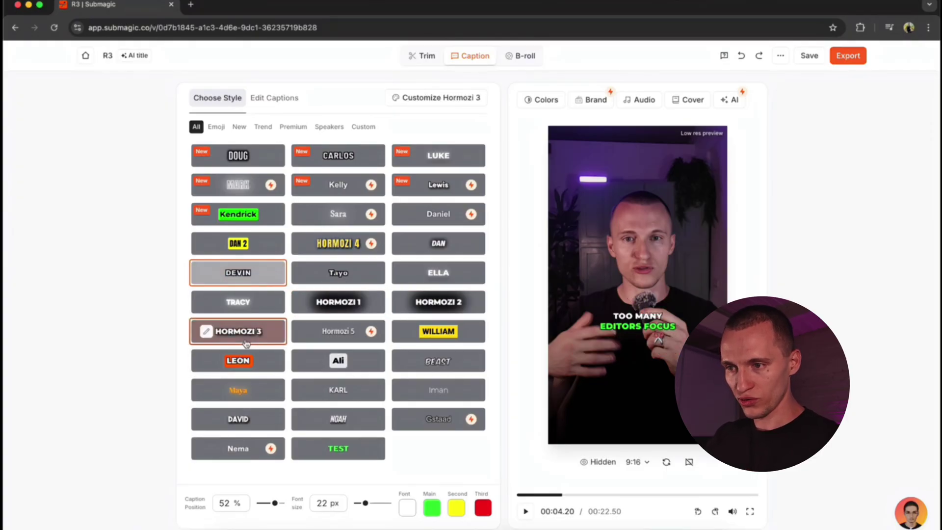
left_click(361, 301)
left_click(462, 305)
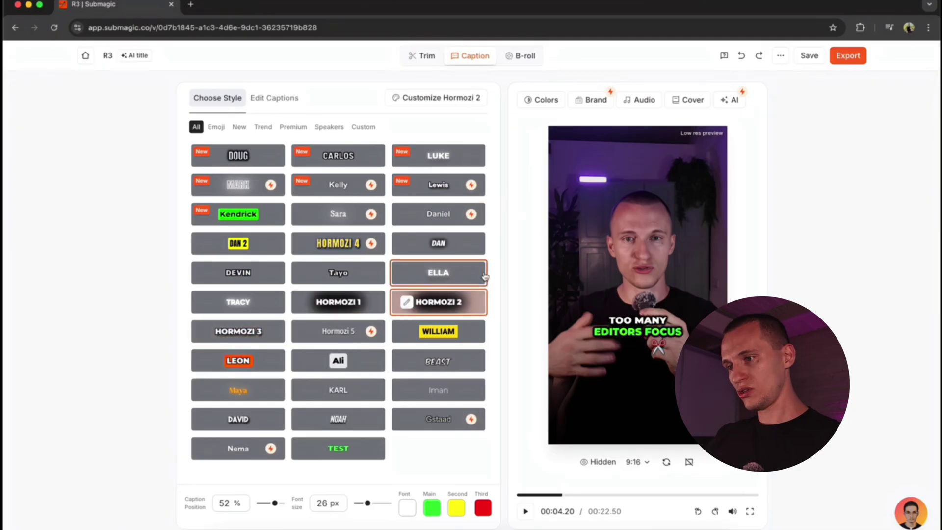
left_click(451, 391)
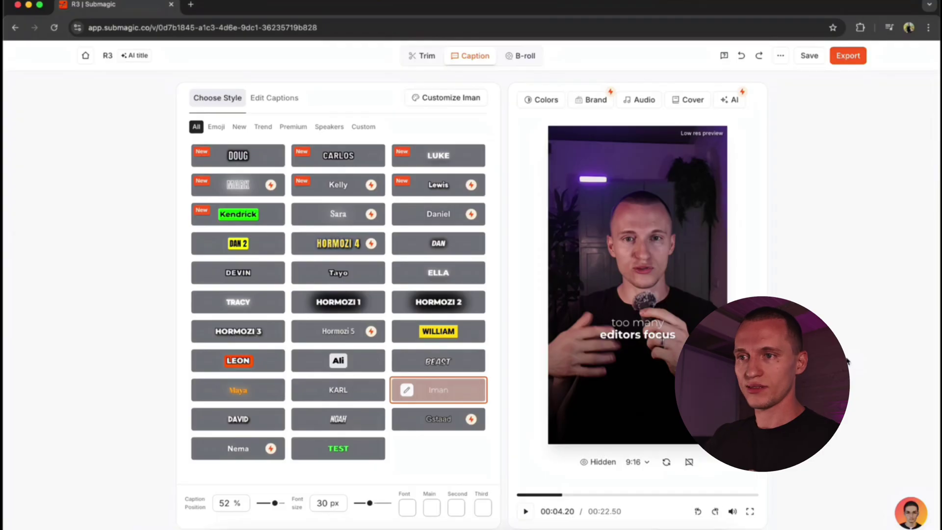
Review the caption lines, try the Carlos style, and preview playback
left_click(275, 100)
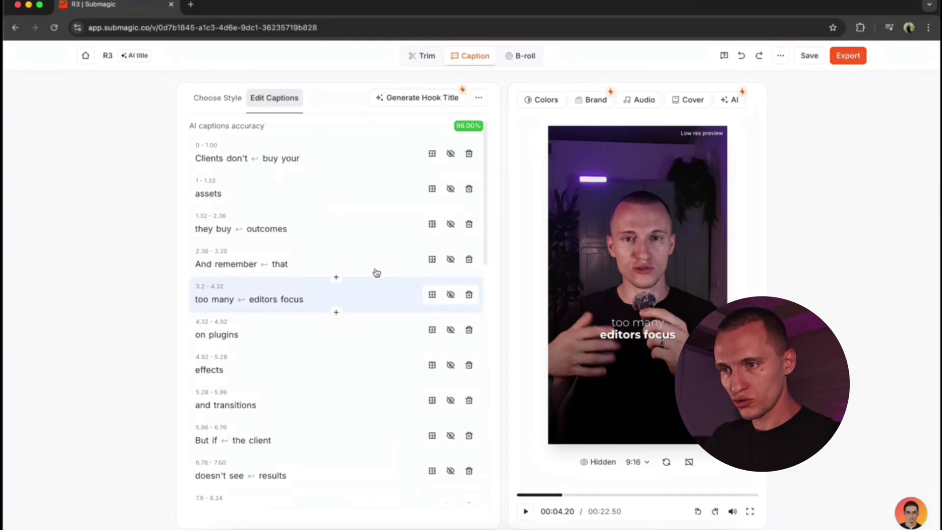
scroll(256, 196, "down", 15)
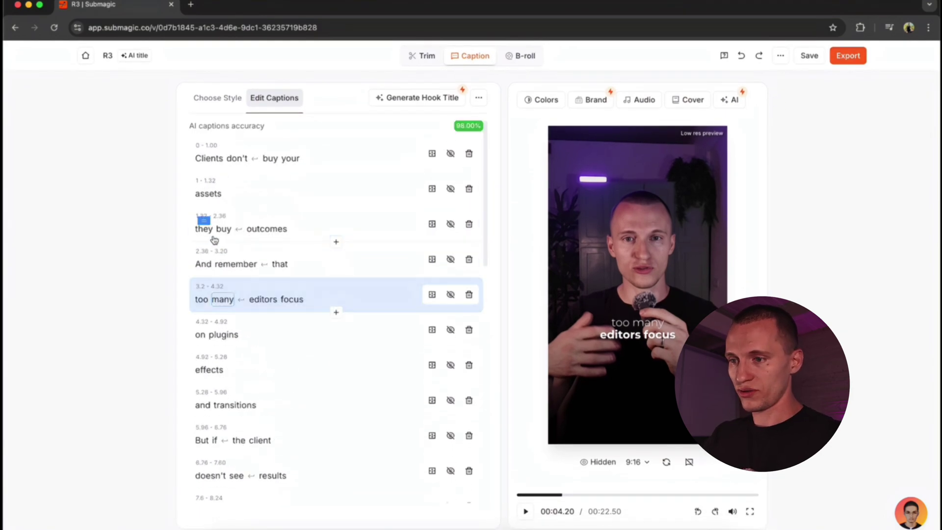
left_click(219, 99)
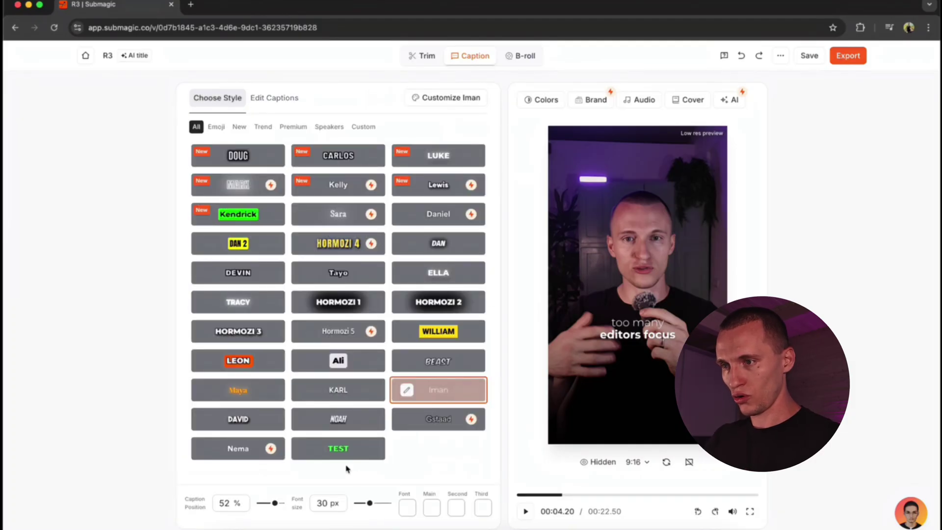
left_click(338, 155)
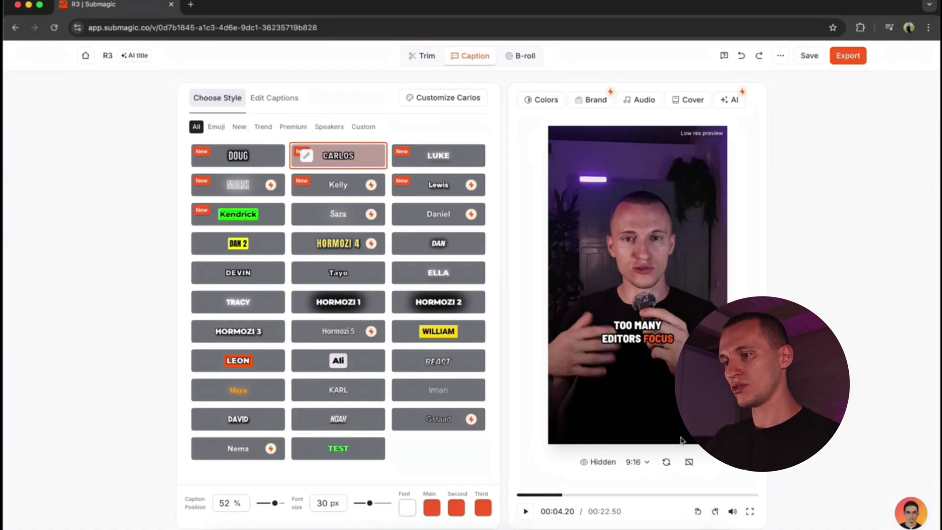
key("space")
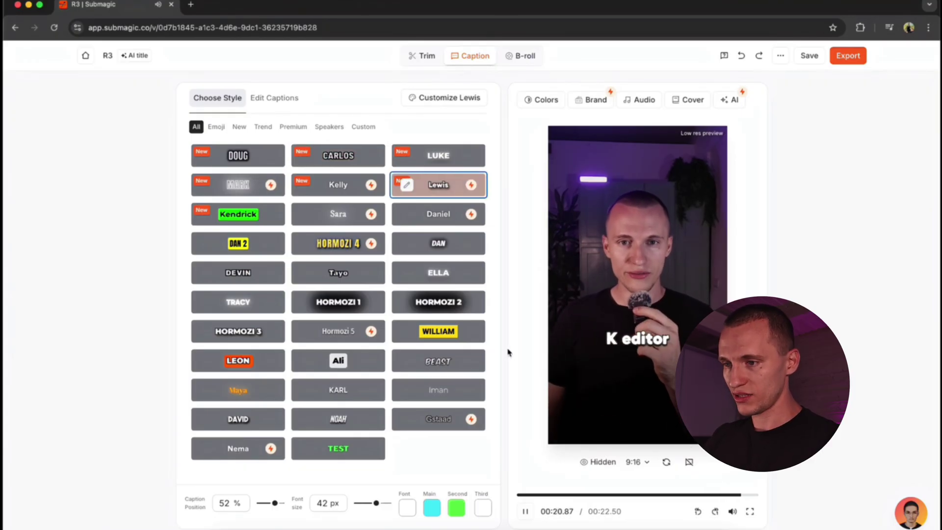
left_click(564, 412)
Reapply Iman with caption position 47% and 30 px font, briefly trying the Ali style
left_click(469, 395)
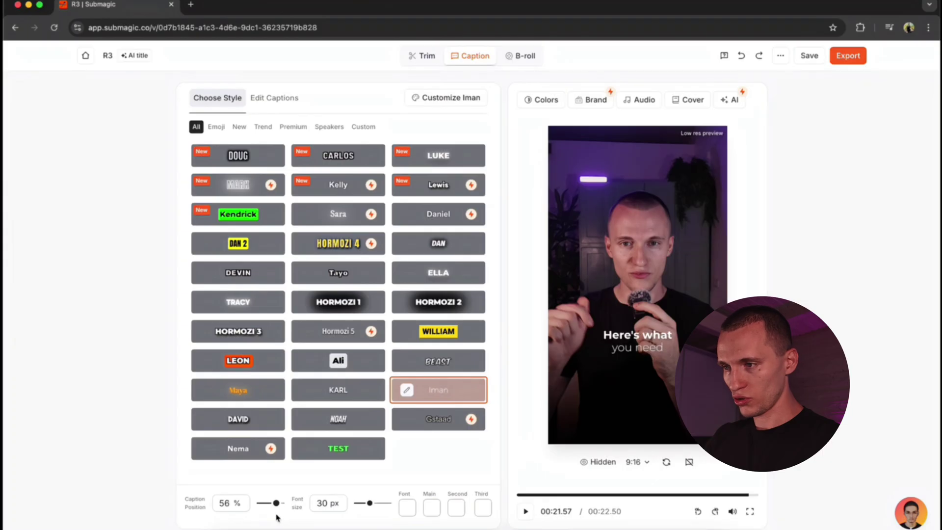
left_click_drag(277, 517, 275, 520)
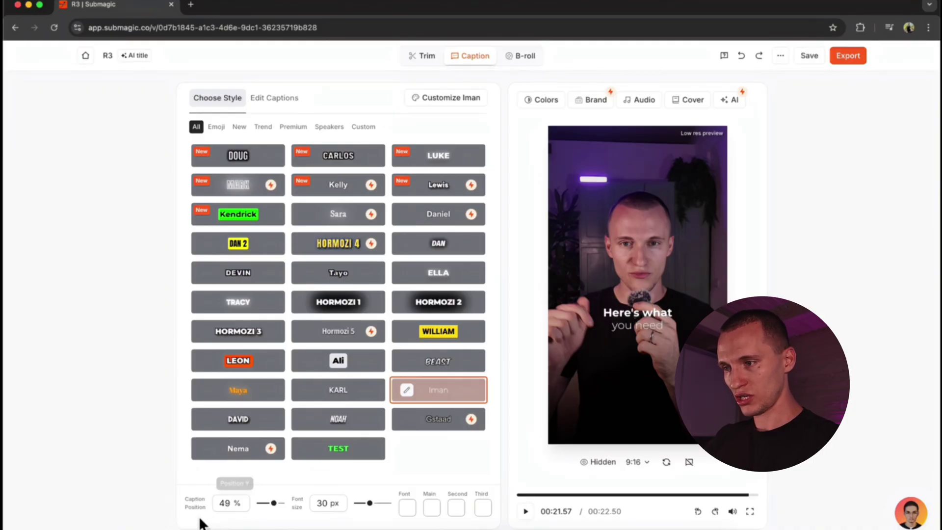
left_click_drag(370, 505, 378, 512)
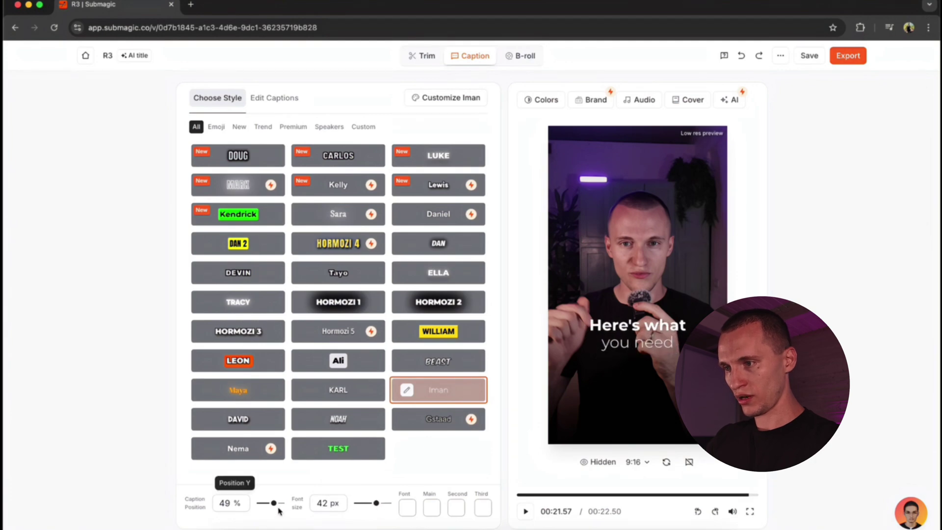
left_click_drag(274, 503, 278, 503)
left_click(338, 361)
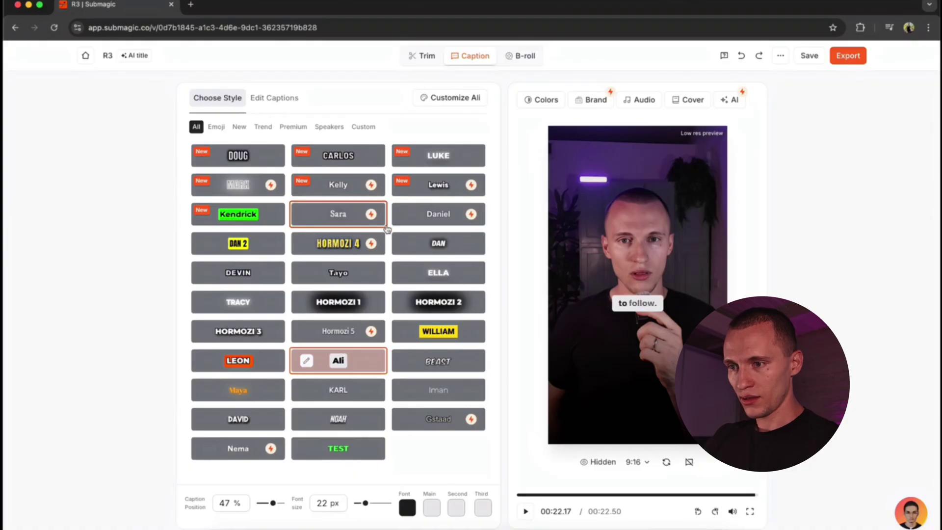
left_click(702, 317)
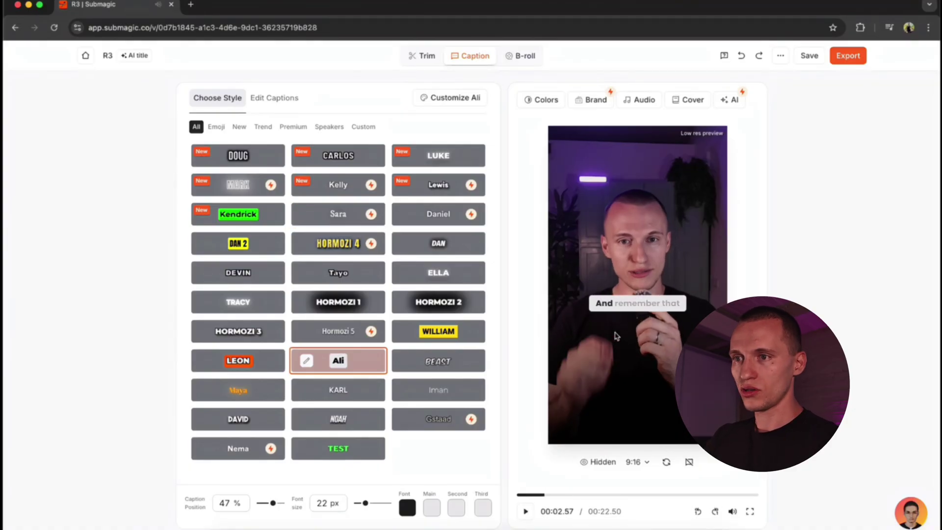
left_click(273, 98)
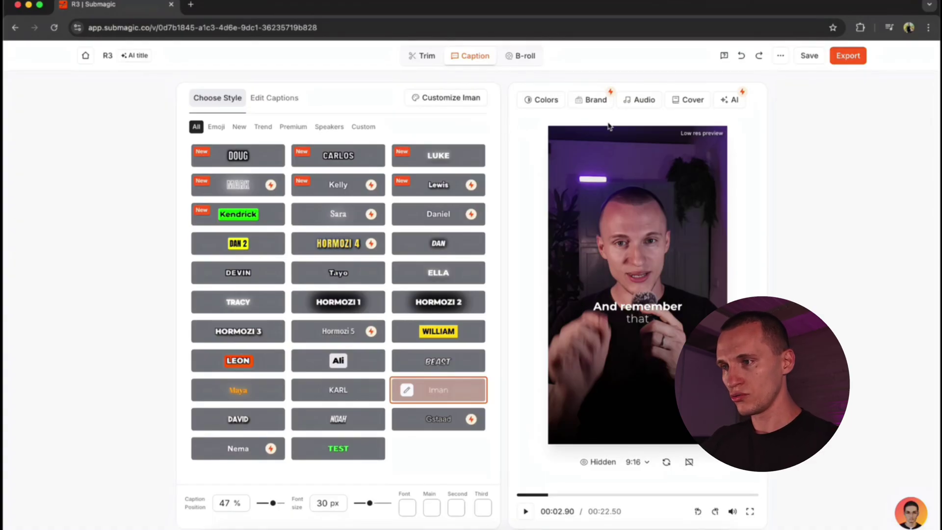
Add the HXVRMXN premium track as background music after previewing Blast Off Music
left_click(652, 103)
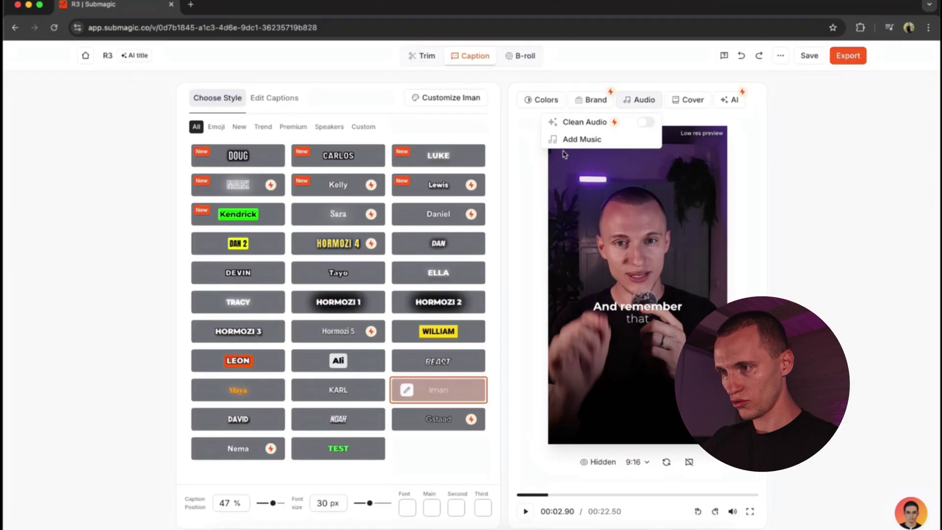
left_click(628, 141)
mouse_move(579, 216)
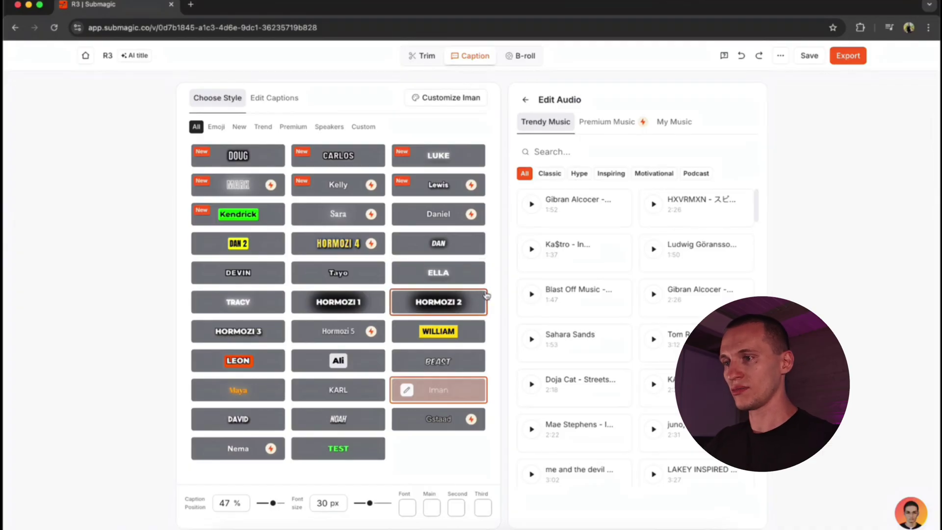
left_click(531, 294)
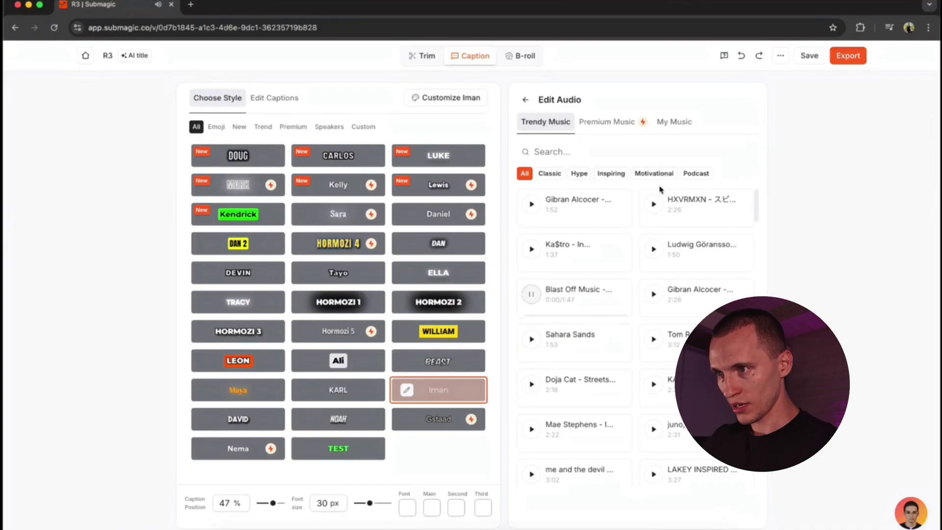
left_click(608, 123)
key("XF86AudioLowerVolume")
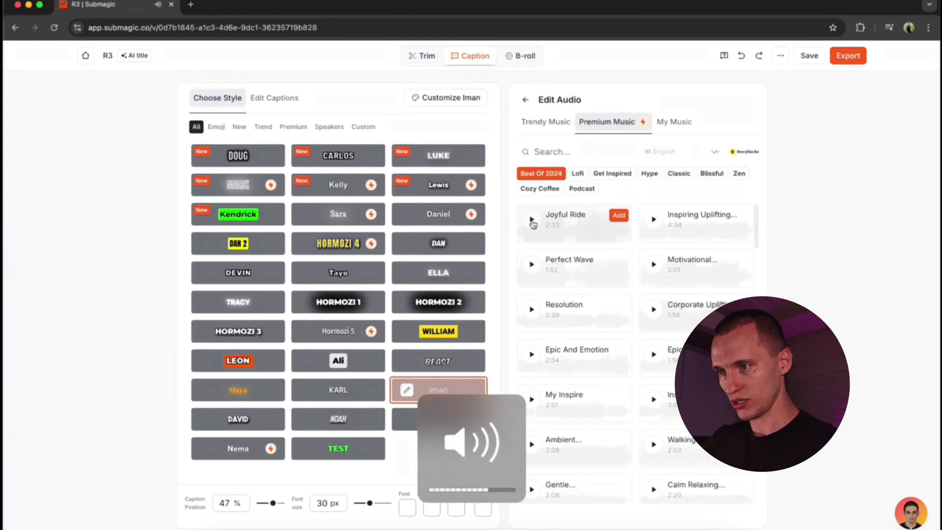
scroll(551, 221, "down", 2)
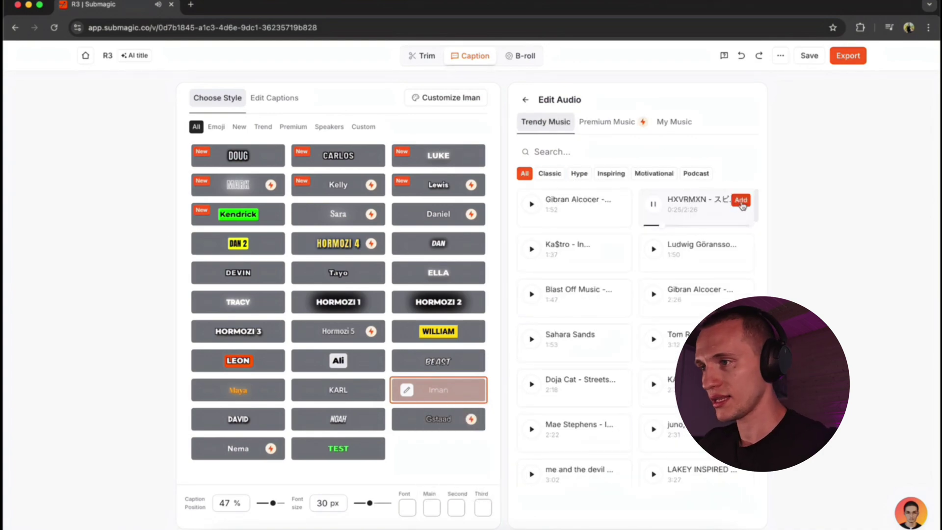
left_click(741, 201)
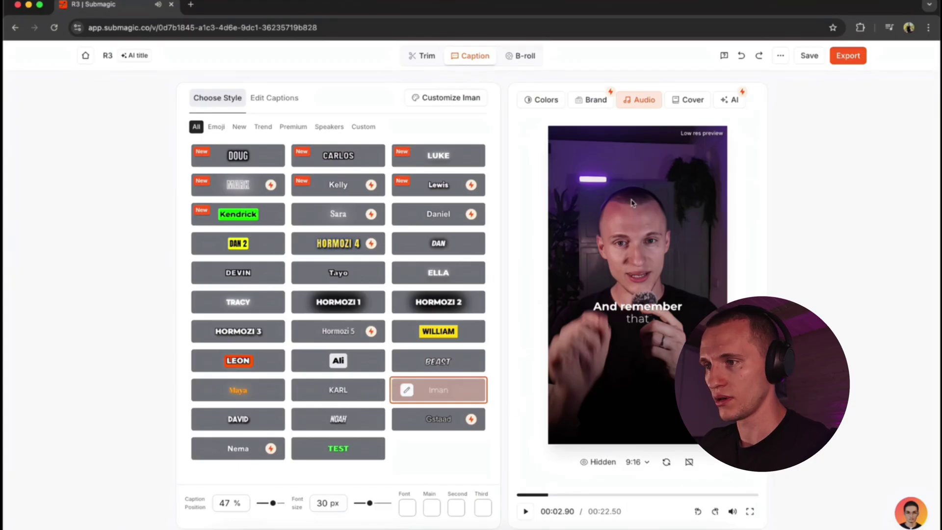
Set the music volume to 27% and start the song from 0:15
left_click(647, 103)
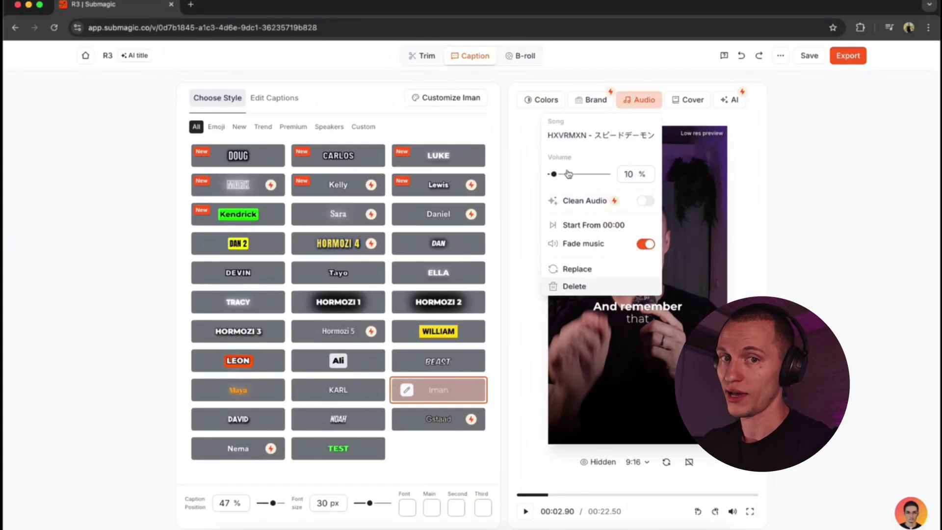
left_click_drag(567, 174, 565, 175)
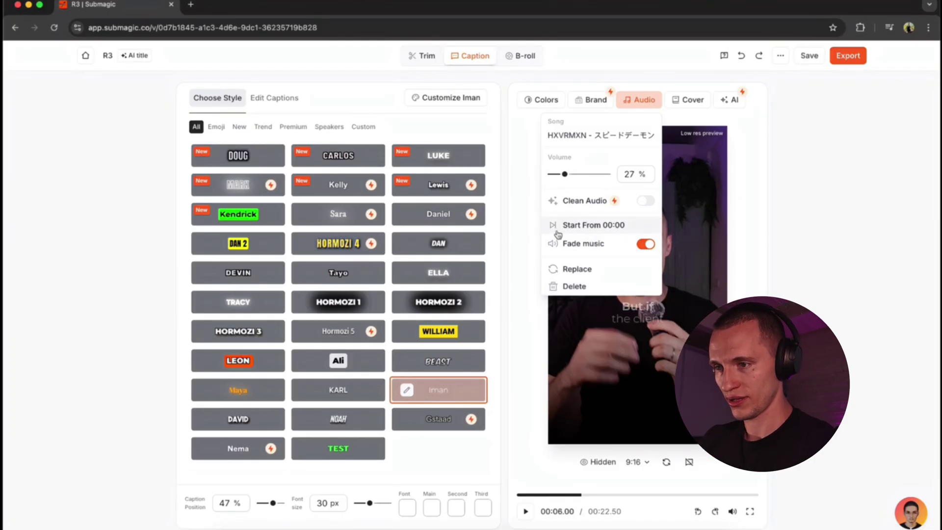
left_click(610, 230)
left_click_drag(375, 295, 411, 295)
left_click(533, 357)
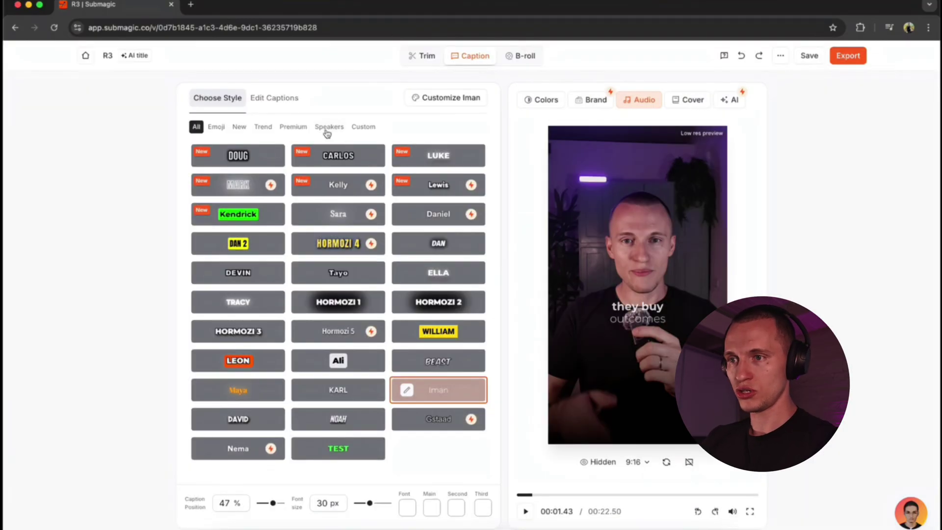
Correct the caption word 'assets' to 'edits' and play the video to check it
left_click(278, 99)
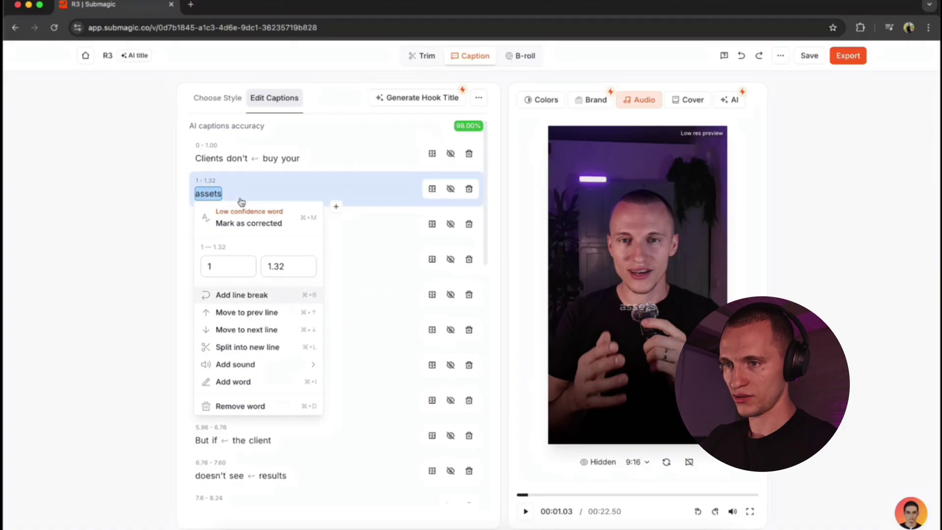
mouse_move(216, 201)
left_mouse_down()
mouse_move(263, 221)
mouse_move(212, 196)
left_mouse_up()
type("ed")
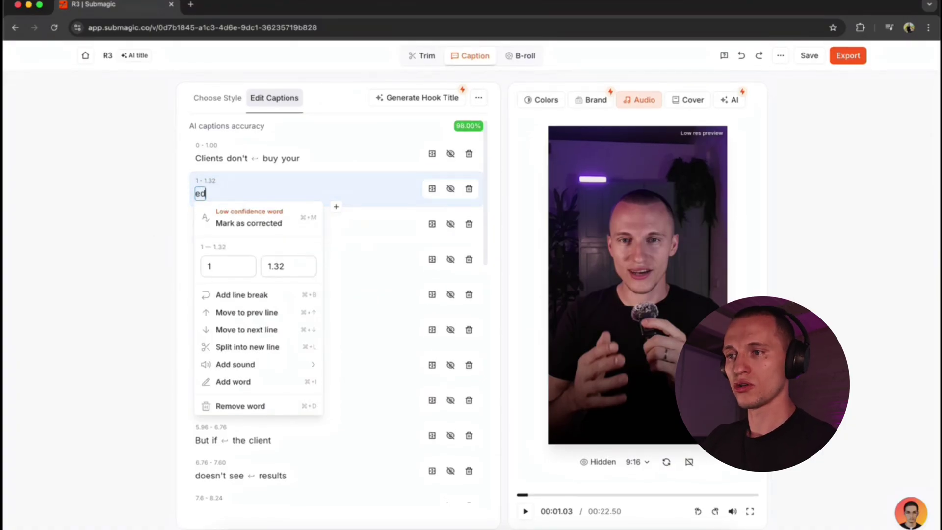
type("its")
left_click(105, 241)
scroll(295, 206, "down", 3)
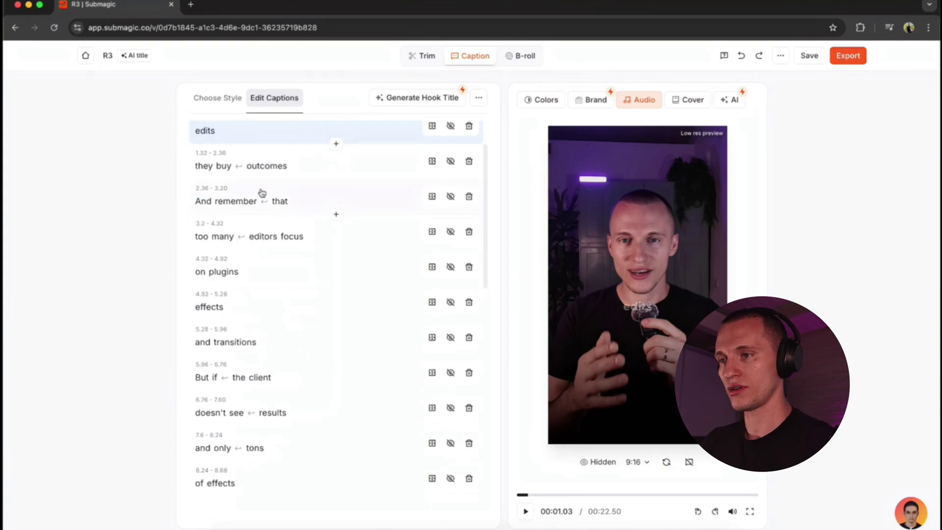
scroll(327, 236, "down", 15)
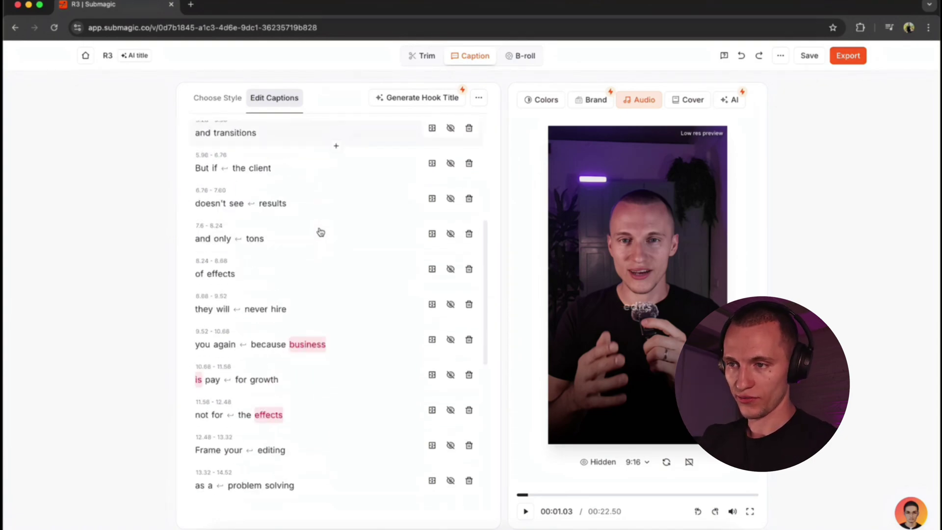
key("space")
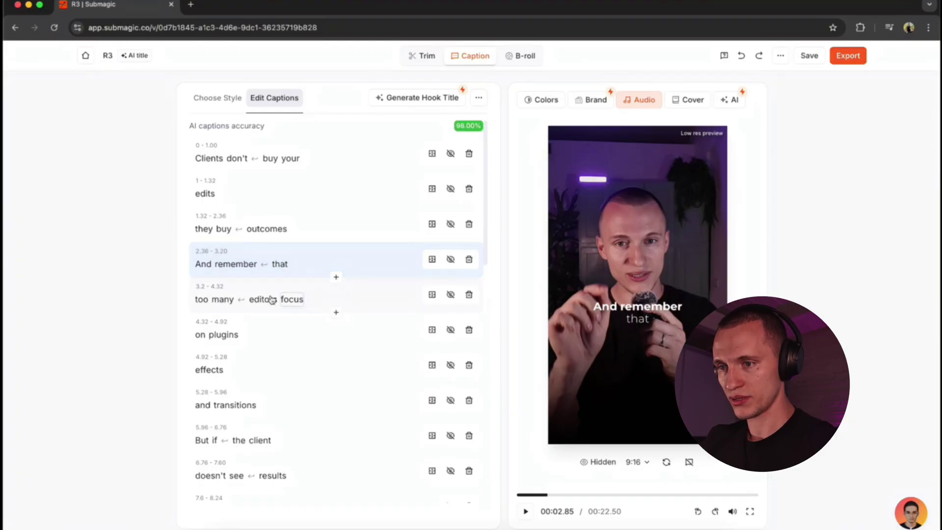
Split 'And remember that' onto a new line before 'remember' and return to the style presets
left_click(225, 266)
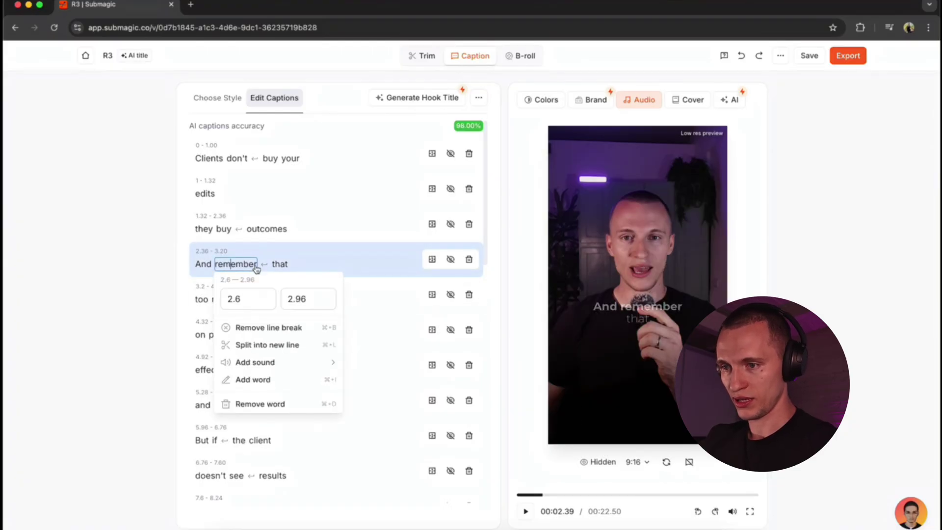
left_click(290, 344)
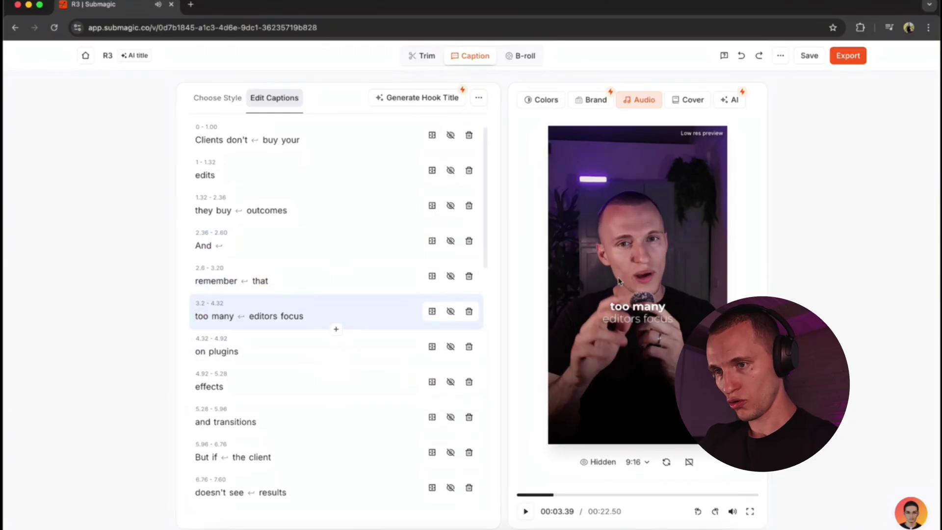
scroll(244, 261, "down", 3)
scroll(270, 238, "up", 4)
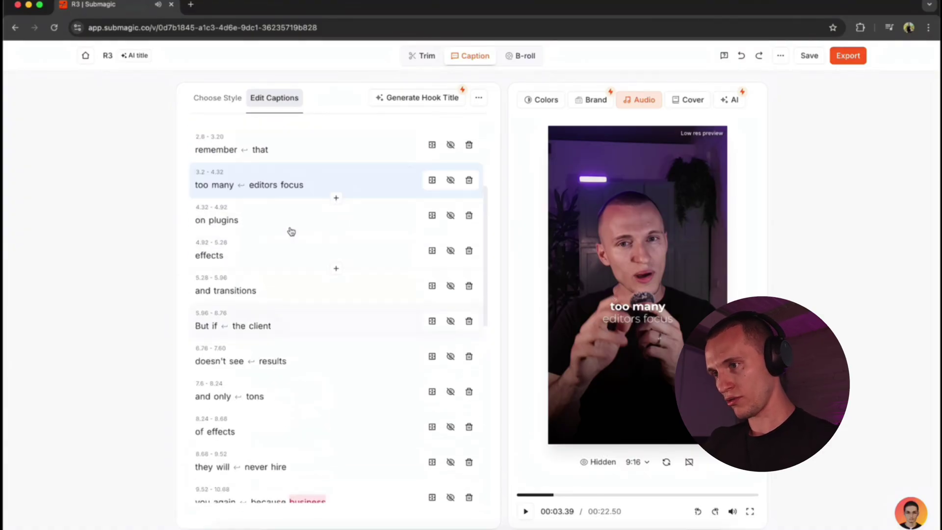
left_click(217, 98)
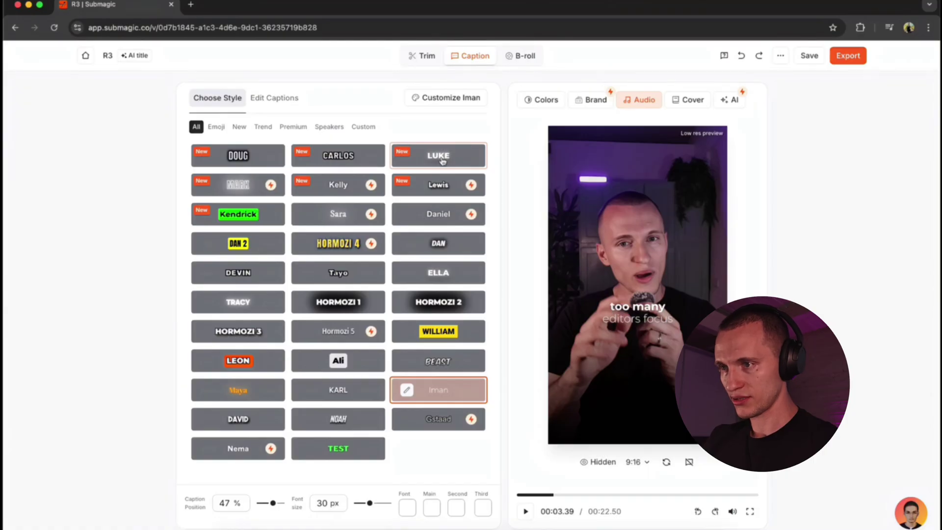
Customize the Iman style, trying the Eurostile and then Rubik caption fonts
left_click(439, 98)
scroll(395, 249, "down", 1)
scroll(395, 249, "up", 1)
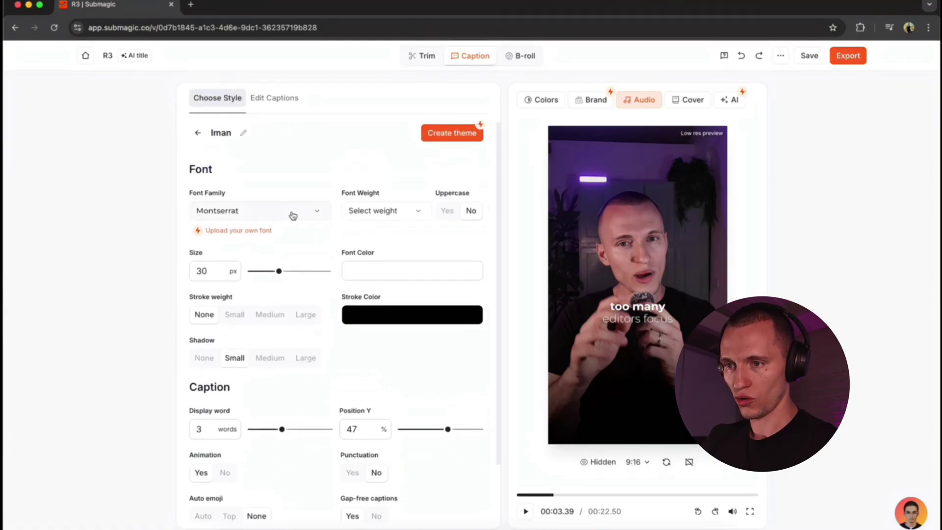
left_click(293, 217)
scroll(231, 344, "down", 2)
left_click(230, 426)
scroll(231, 426, "down", 1)
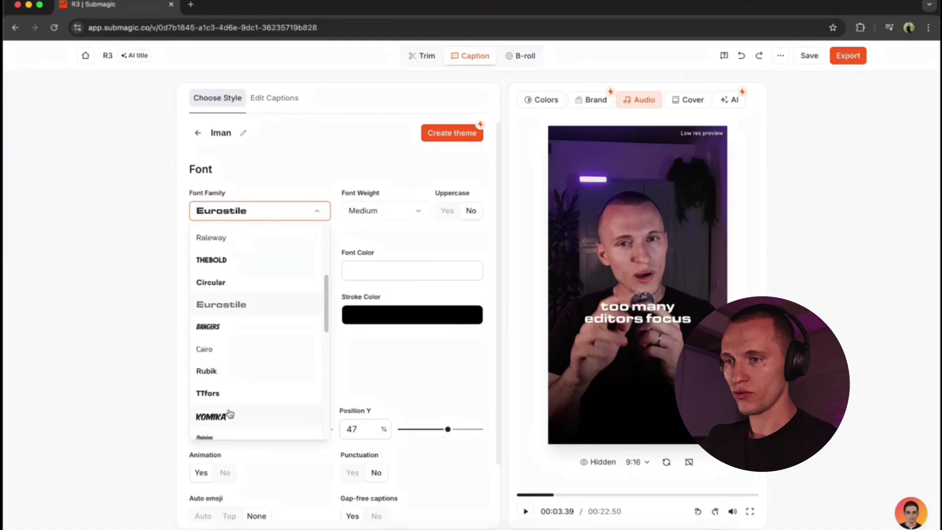
scroll(234, 423, "down", 3)
scroll(220, 307, "up", 1)
left_click(223, 311)
scroll(281, 241, "down", 1)
Keep Rubik, cancel a custom font upload, and set the font weight to Heavy
left_click(234, 201)
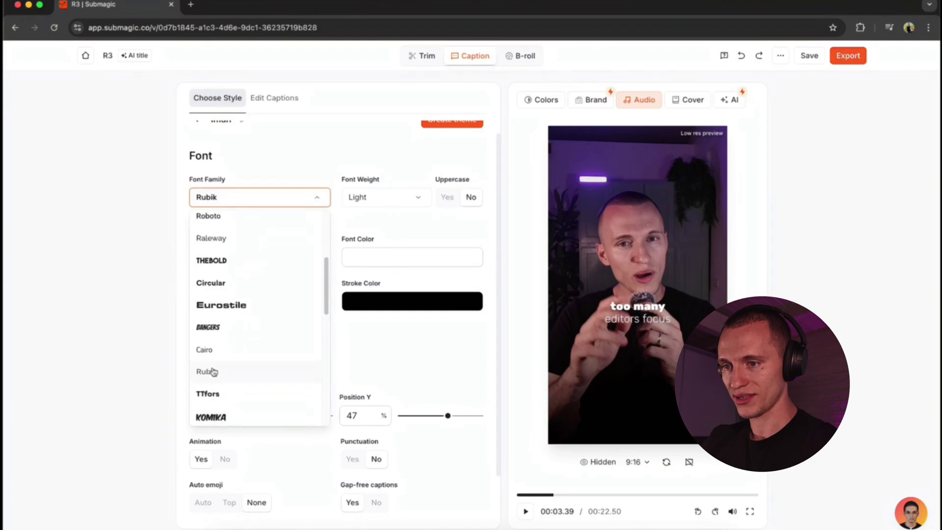
scroll(242, 399, "down", 5)
scroll(227, 363, "up", 5)
scroll(256, 324, "down", 12)
scroll(292, 308, "up", 12)
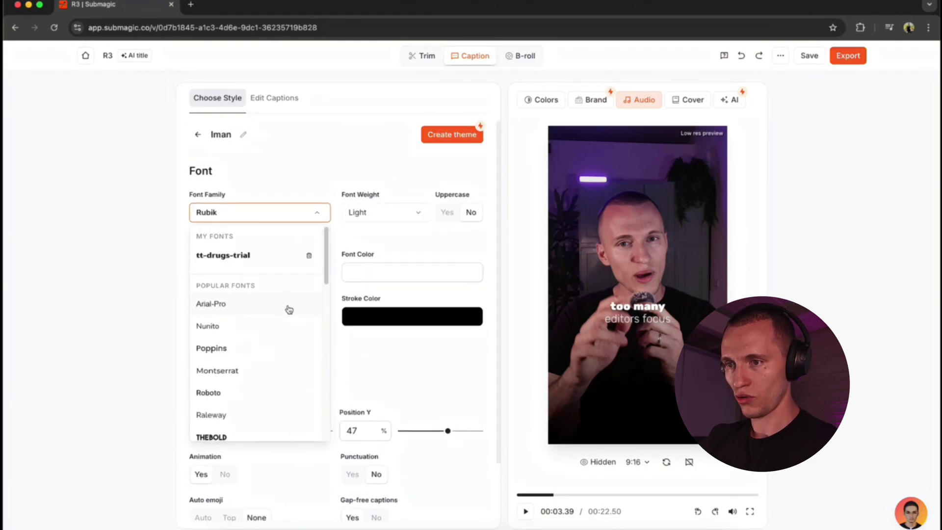
left_click(355, 203)
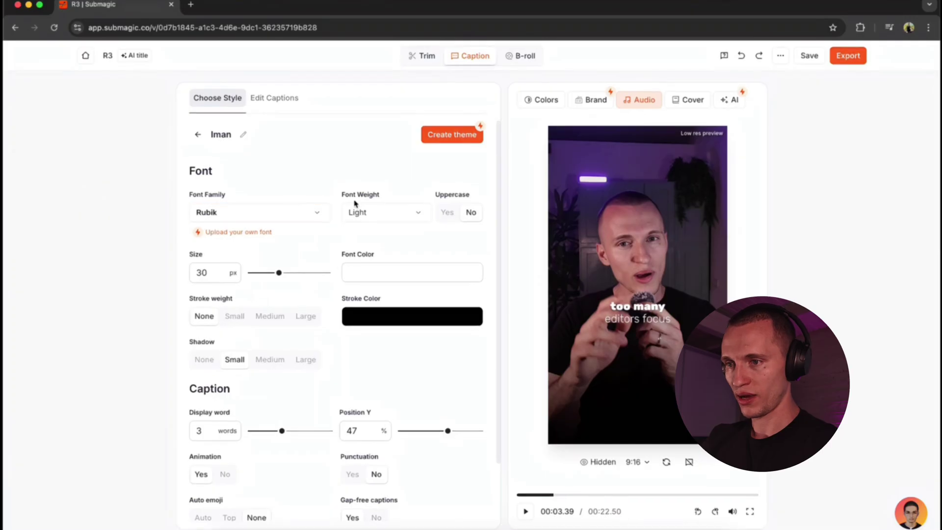
left_click(236, 232)
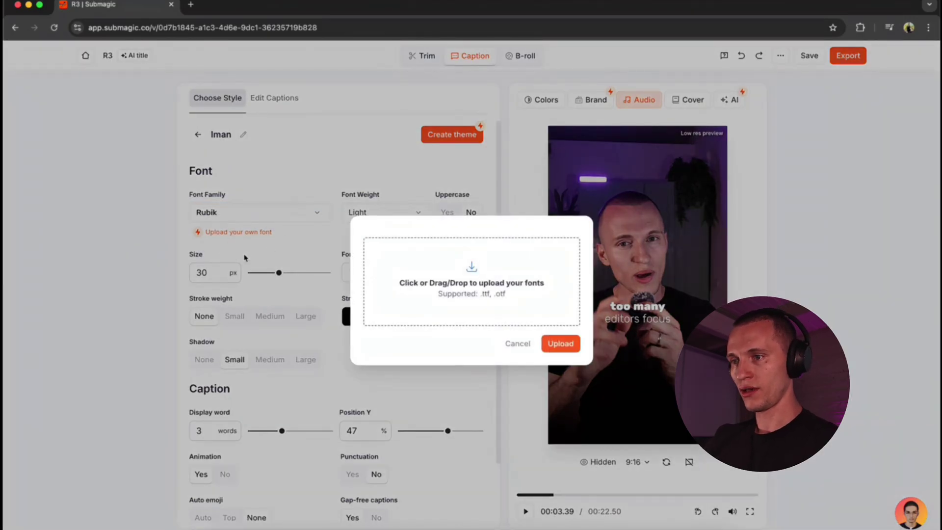
left_click(521, 344)
left_click(396, 211)
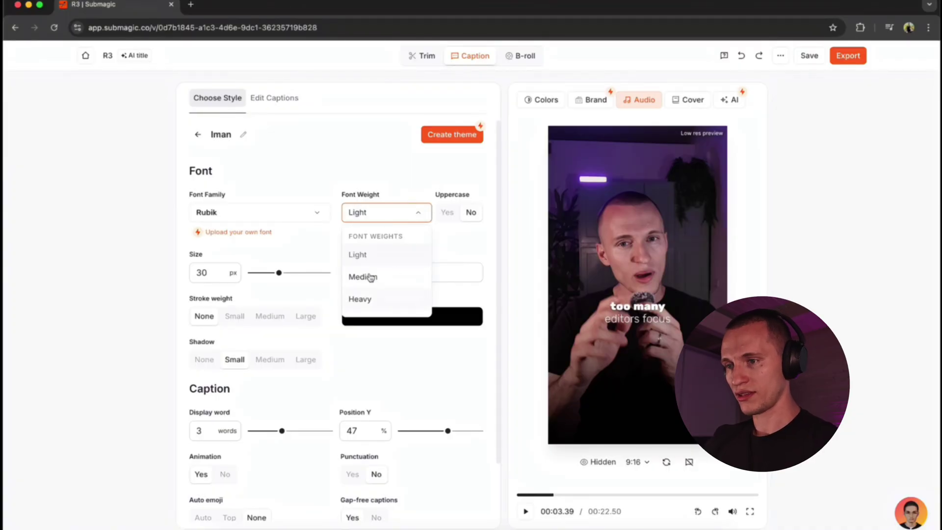
left_click(372, 298)
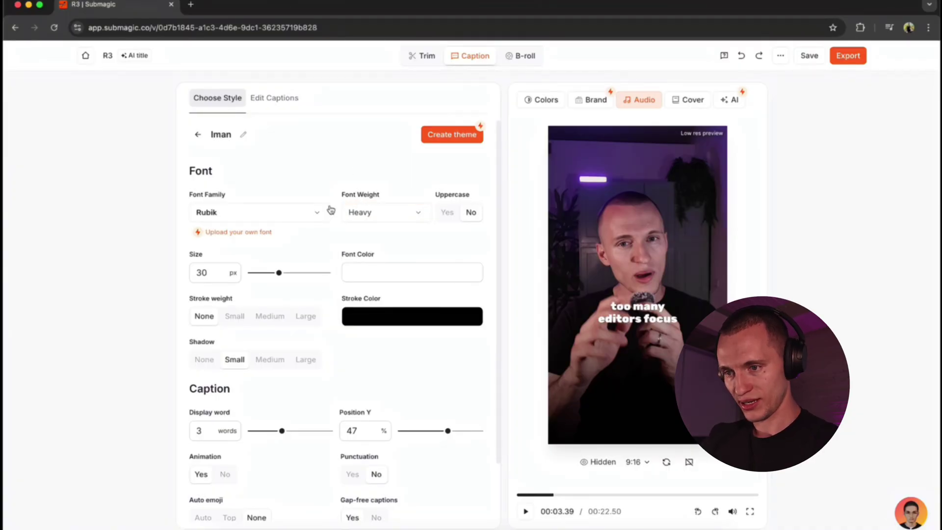
Switch the font to Noto Sans Arabic in Light weight, leaving uppercase off
left_click(314, 213)
scroll(241, 334, "down", 5)
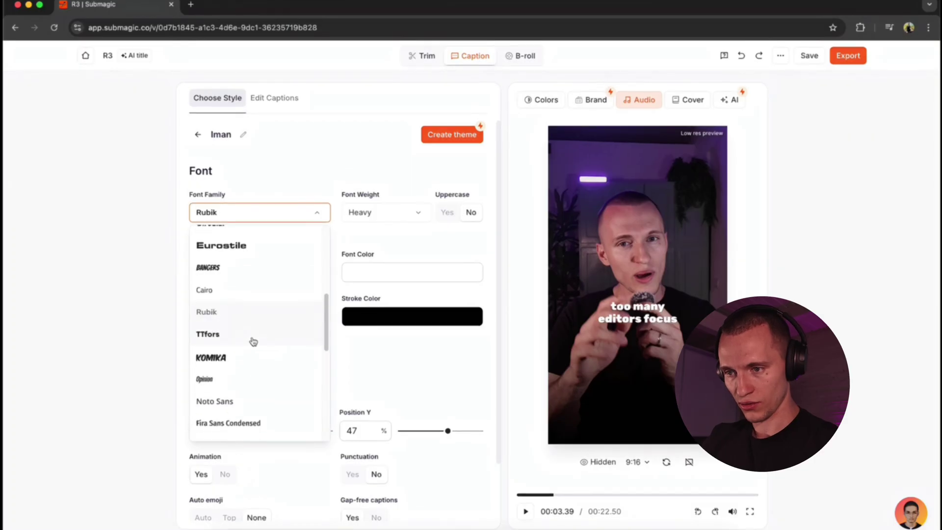
scroll(253, 341, "down", 3)
left_click(249, 380)
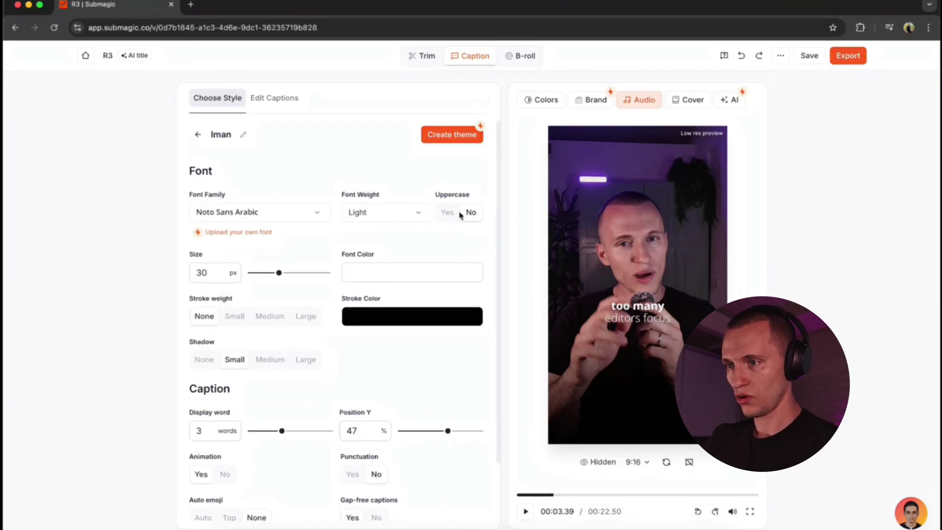
left_click(443, 221)
left_click(471, 216)
scroll(432, 231, "down", 1)
scroll(471, 250, "up", 1)
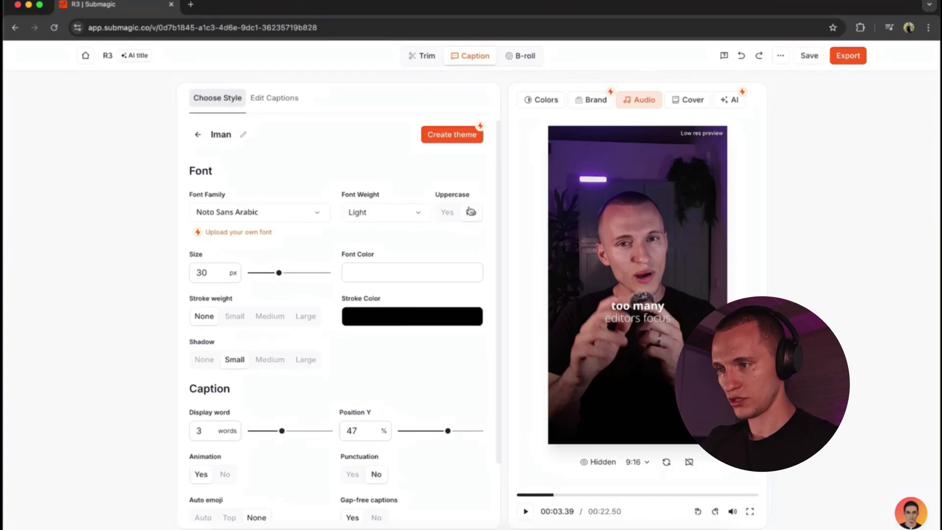
Enlarge the caption text to 39 px and colour it pink after trying green
scroll(269, 256, "down", 1)
left_click_drag(294, 244, 290, 238)
left_click(389, 239)
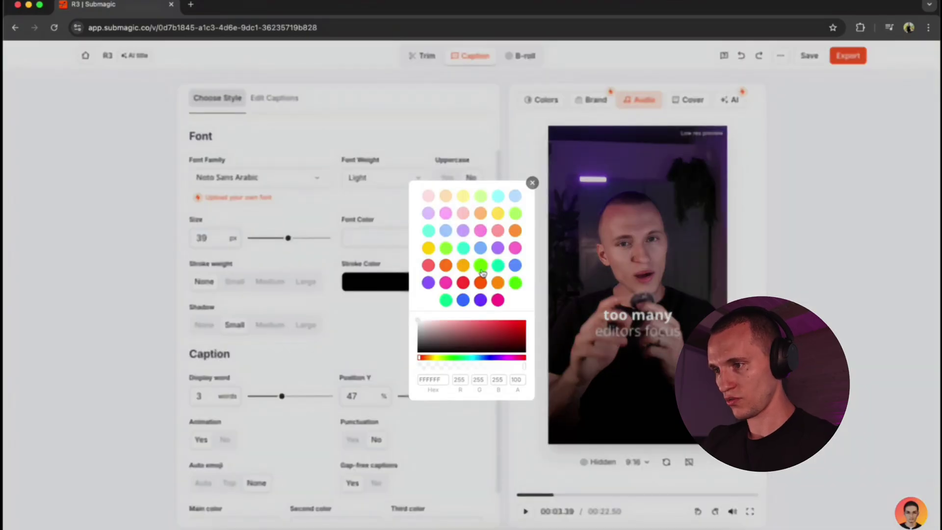
left_click(480, 265)
left_click(532, 184)
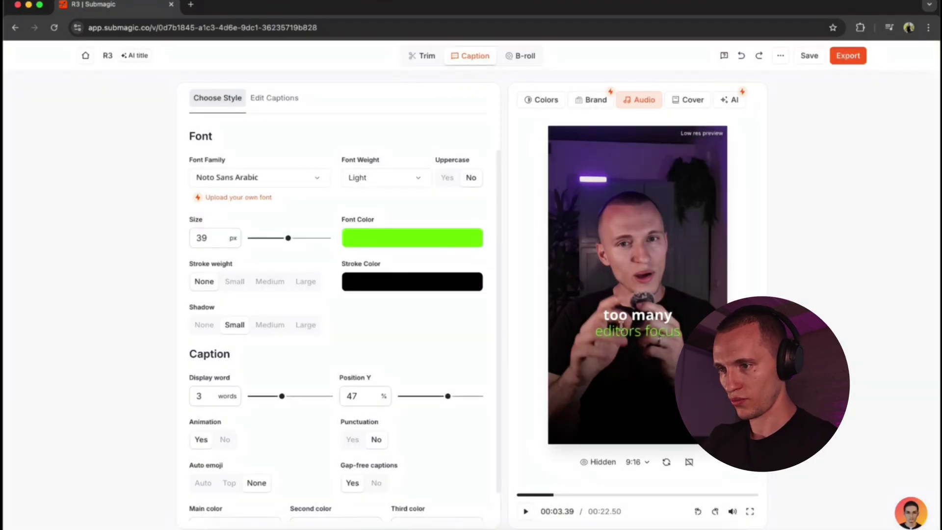
left_click(438, 235)
left_click(445, 282)
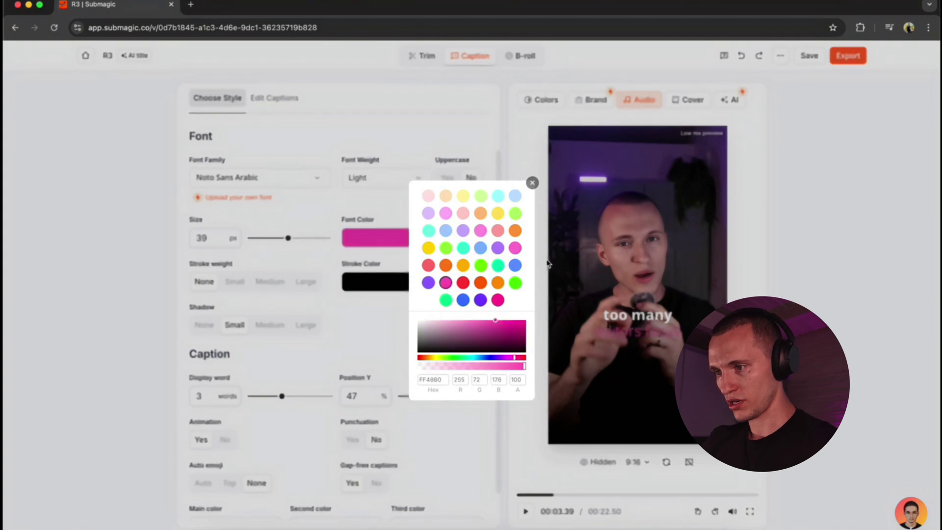
left_click(532, 184)
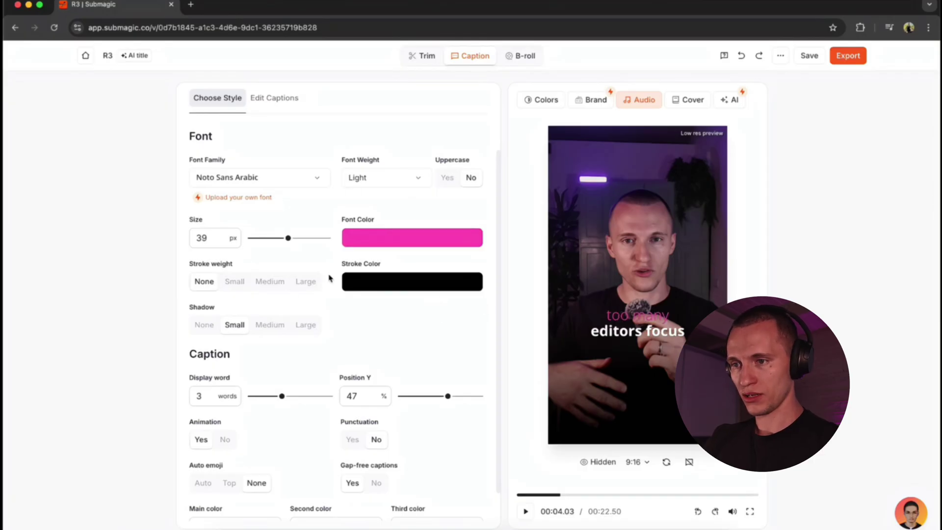
Try thin, medium and large outline weights and medium and large caption shadows
left_click(235, 281)
left_click(273, 284)
left_click(306, 282)
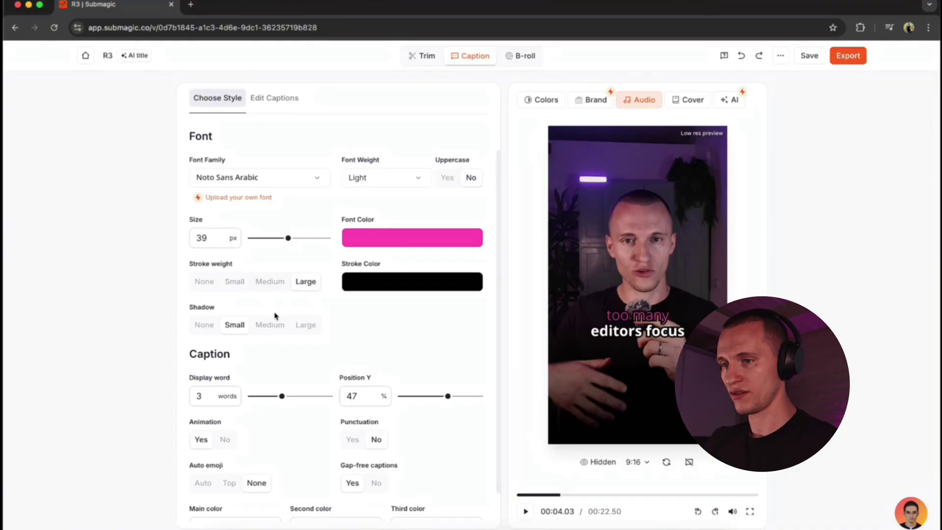
scroll(265, 315, "down", 1)
scroll(248, 300, "up", 1)
scroll(225, 319, "down", 1)
scroll(226, 319, "up", 1)
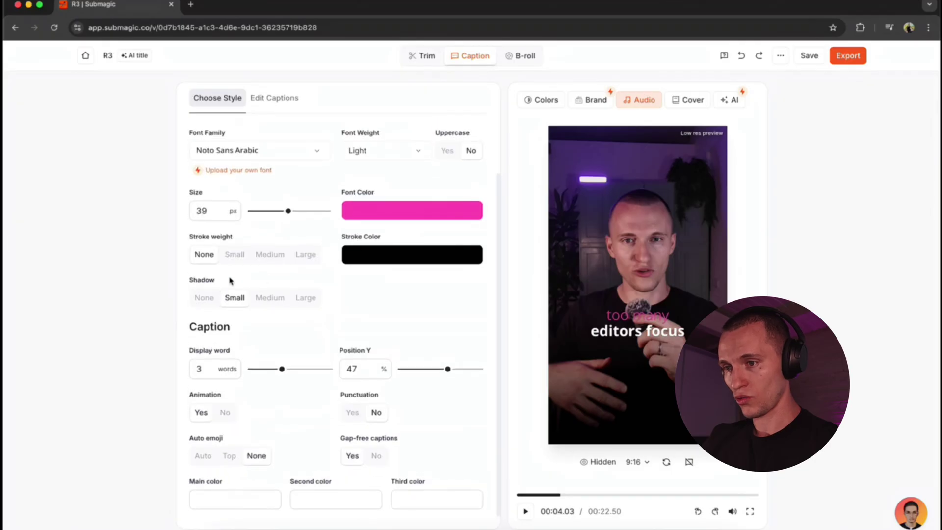
left_click(271, 299)
left_click(305, 299)
left_click(265, 301)
Give the captions a large shadow and adjust how many words show per caption
left_click(304, 298)
scroll(281, 368, "down", 1)
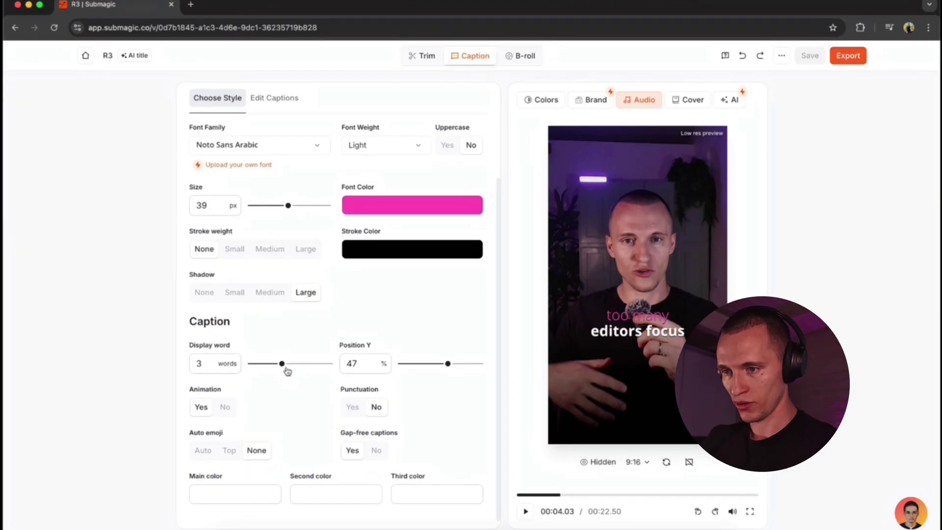
mouse_move(291, 367)
left_mouse_down()
mouse_move(315, 366)
mouse_move(281, 365)
left_mouse_up()
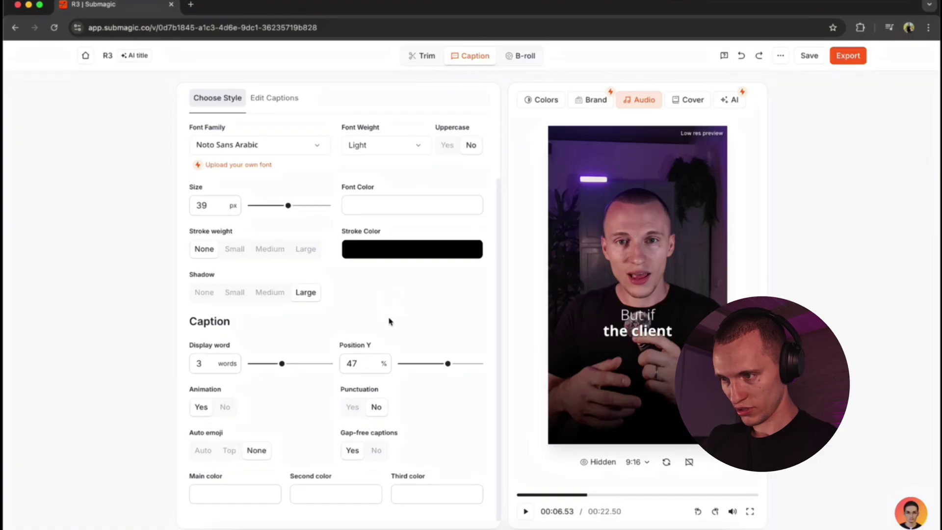
mouse_move(276, 369)
left_mouse_down()
mouse_move(349, 363)
mouse_move(282, 364)
left_mouse_up()
Set caption Animation to Yes and Auto emoji to Auto
left_click(224, 408)
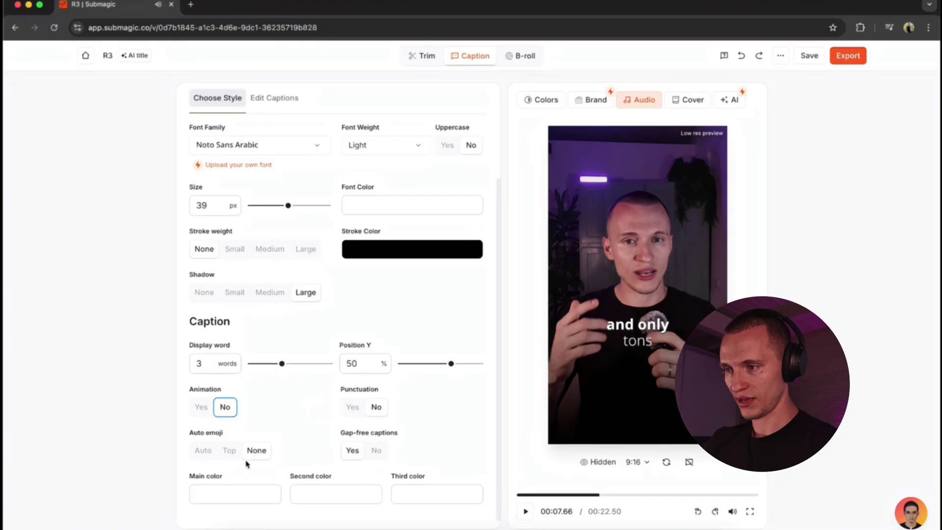
left_click(201, 407)
scroll(291, 430, "down", 1)
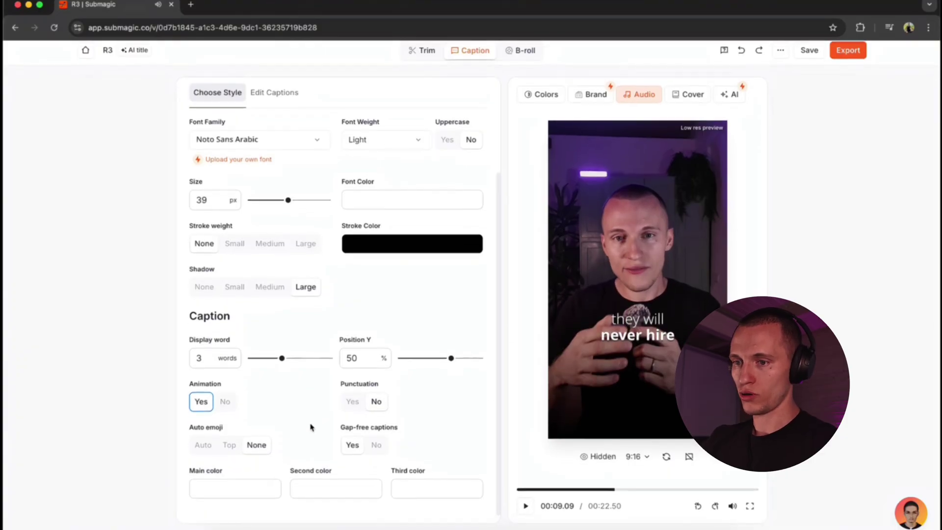
left_click(202, 450)
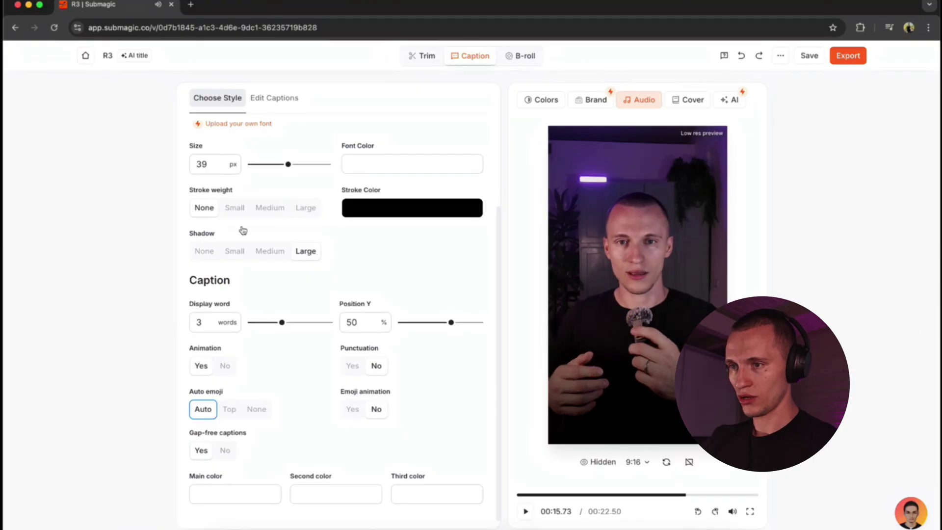
Attach an emoji to 'not for the effects' and a person emoji to 'not as a button'
left_click(284, 104)
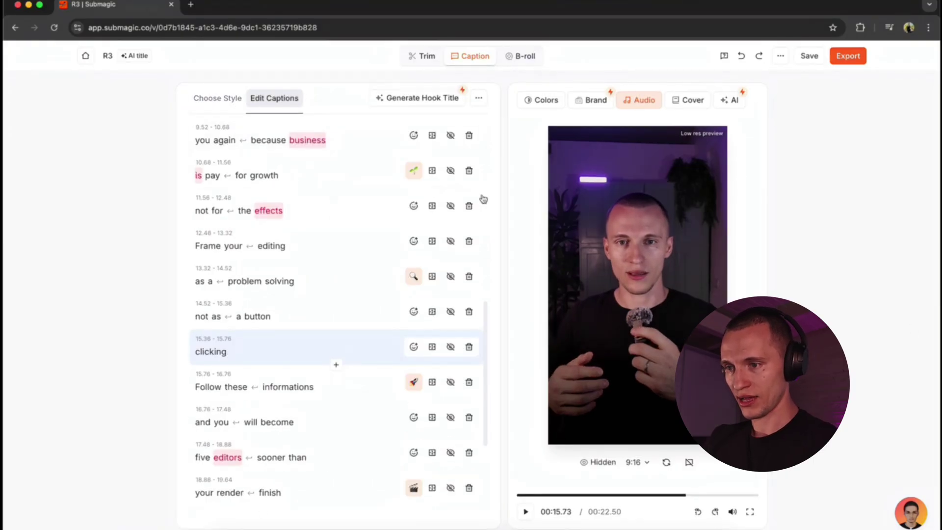
left_click(413, 205)
left_click(353, 360)
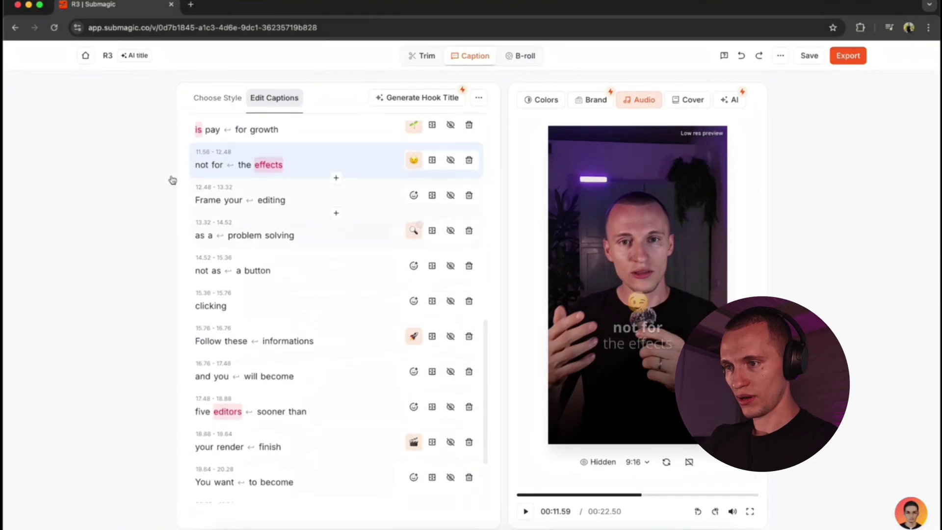
scroll(422, 206, "down", 3)
scroll(404, 245, "up", 2)
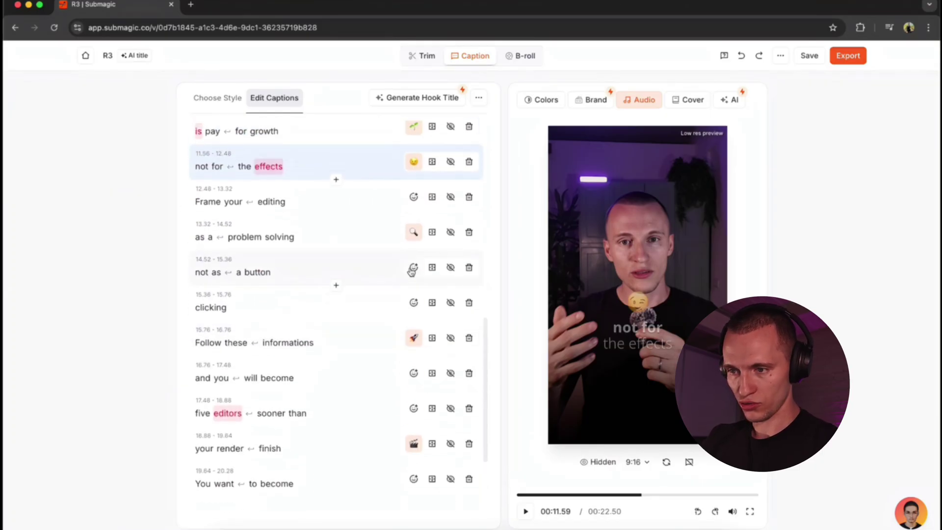
left_click(413, 268)
scroll(331, 423, "down", 10)
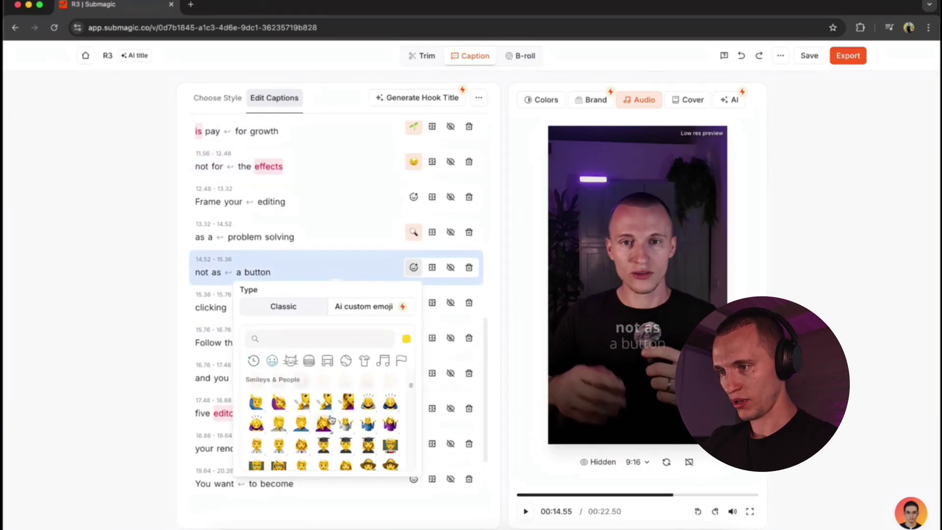
left_click(368, 424)
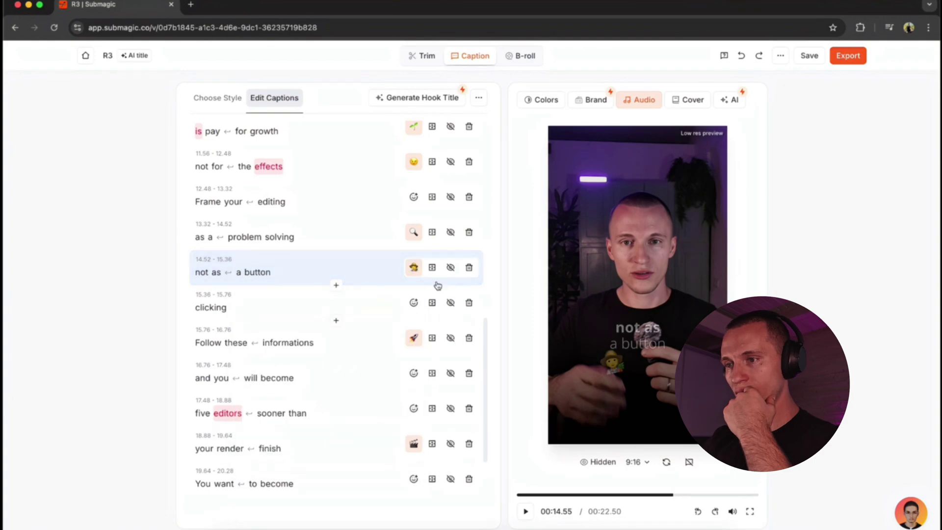
scroll(412, 255, "up", 3)
scroll(412, 265, "up", 8)
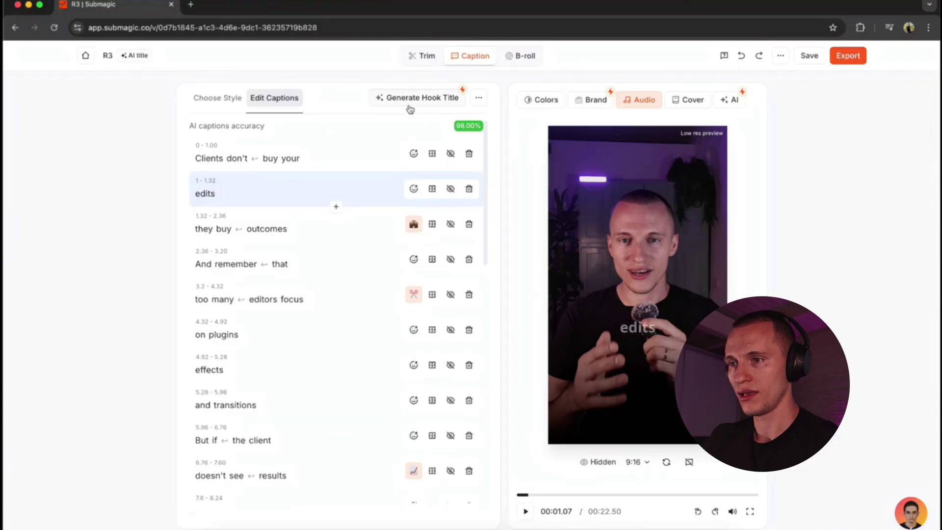
Generate an AI hook title and replace its opening words with 'HOW TO CLOSE CLIENTS'
left_click(431, 104)
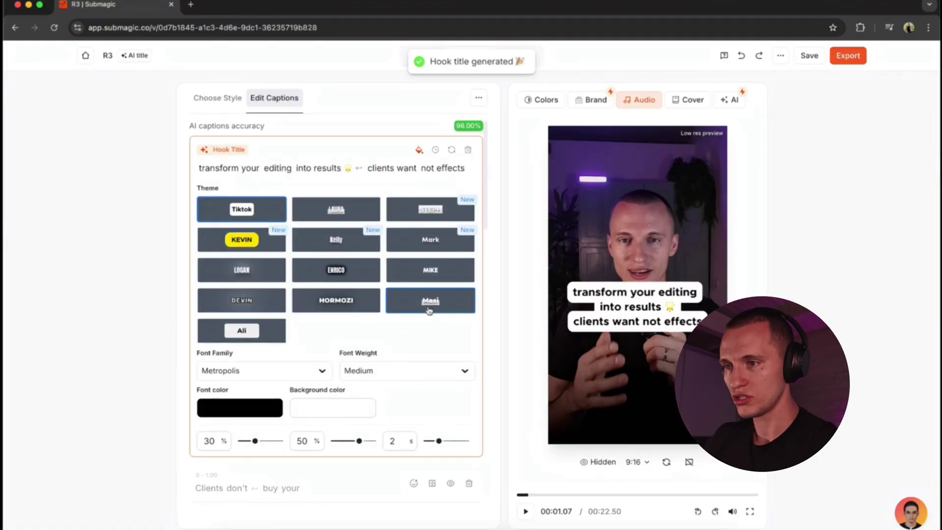
left_click(309, 170)
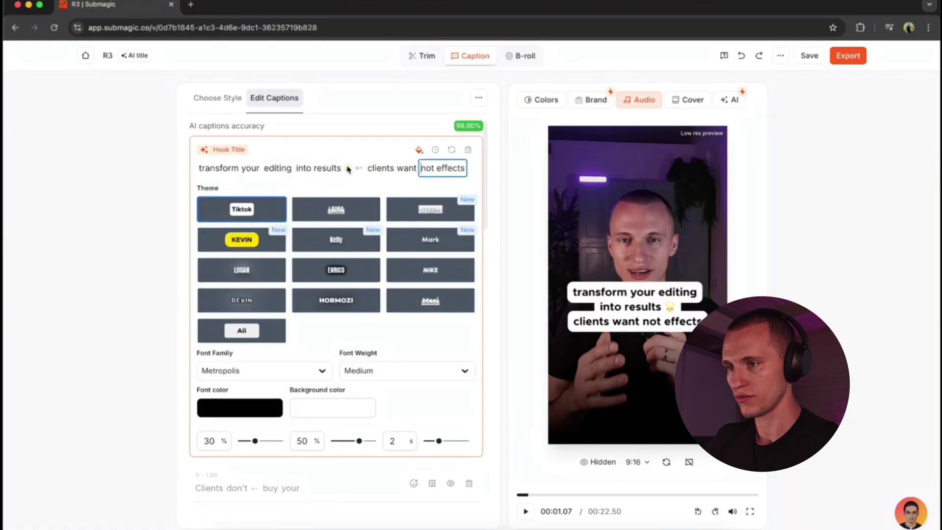
left_click(408, 101)
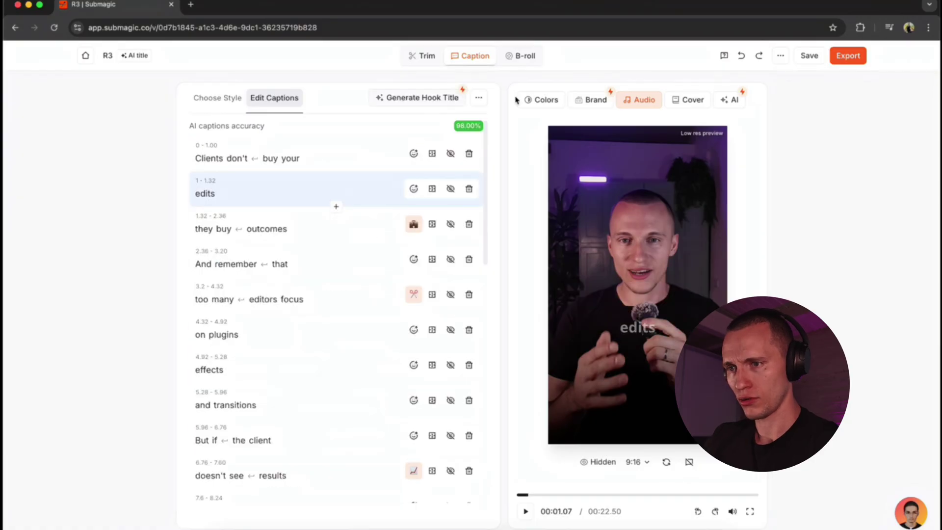
left_click(433, 100)
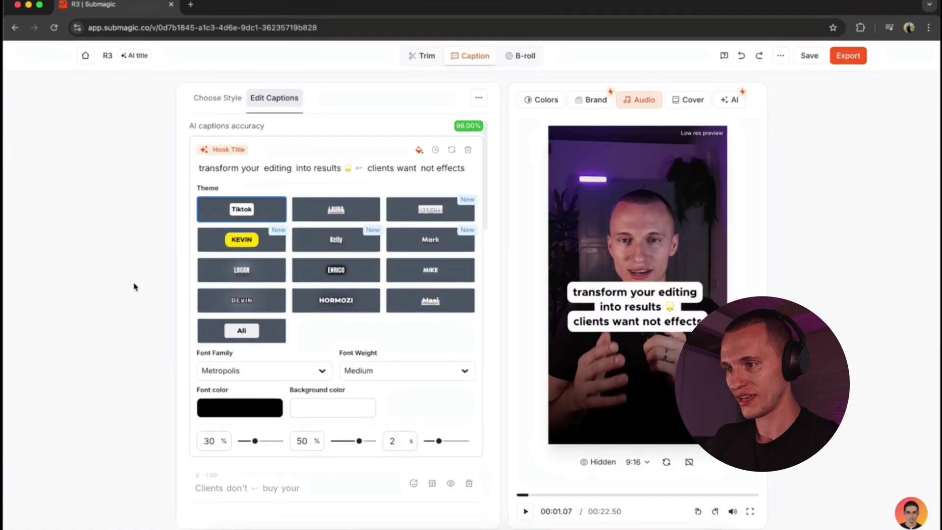
left_click(230, 168)
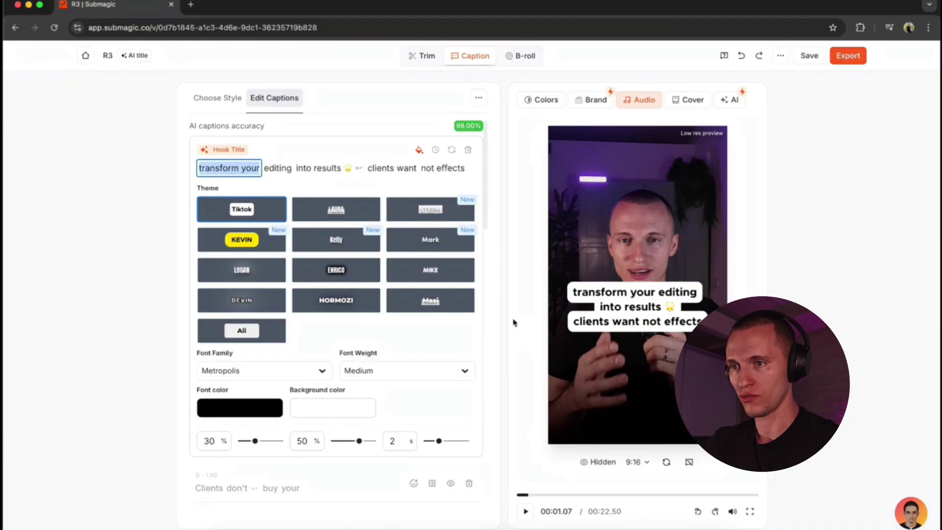
type("HOW TO CLOSE CLIENTS")
Delete the leftover old hook words, including 'not effects', and shrink the hook title text
left_click(363, 168)
left_click(317, 179)
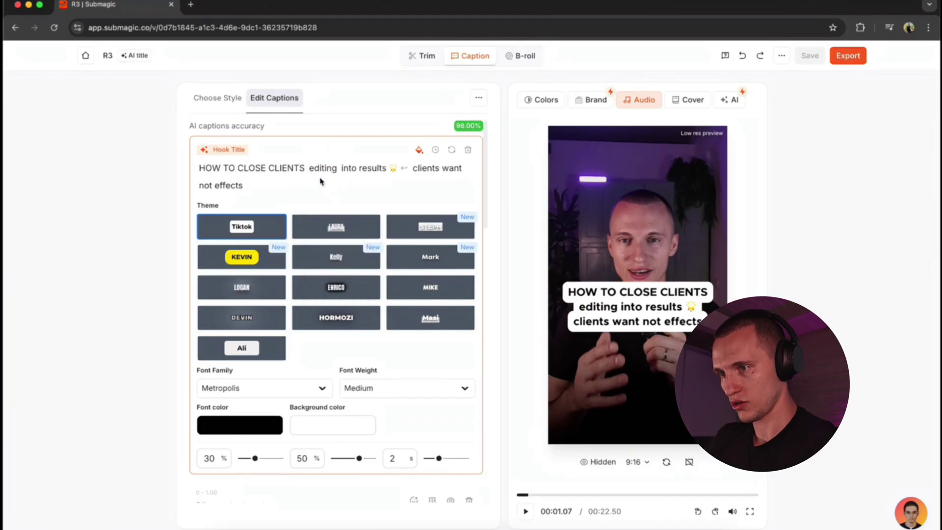
left_click(319, 168)
left_click_drag(309, 172, 408, 170)
key("BackSpace")
left_click(332, 169)
left_click(368, 293)
left_click(244, 168)
left_click(344, 334)
left_click_drag(254, 441, 251, 441)
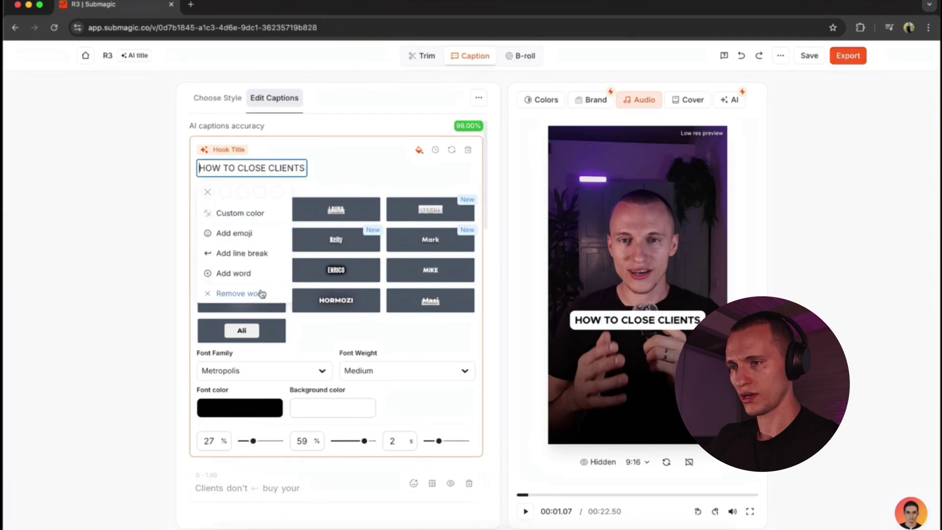
Add 'under 10 SECONDS' as a second hook line and style the title with the Tiktok theme
left_click(342, 210)
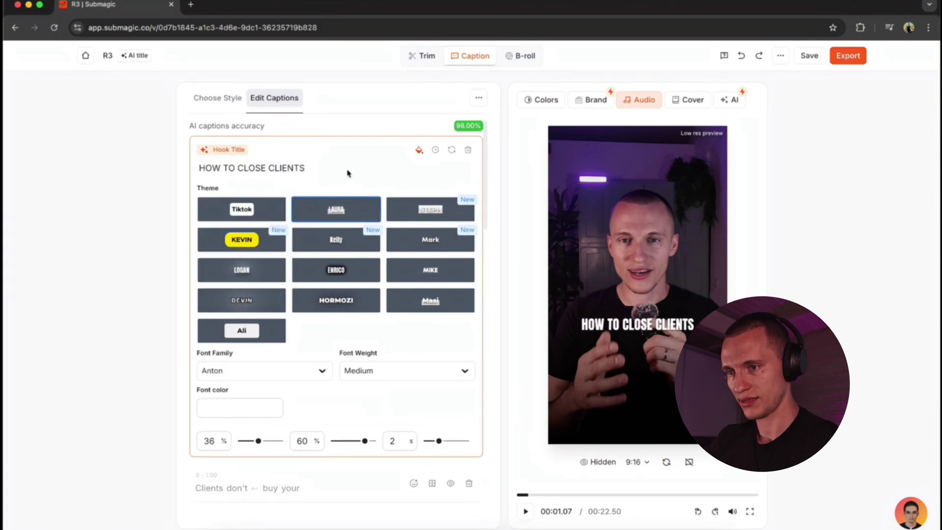
left_click(263, 173)
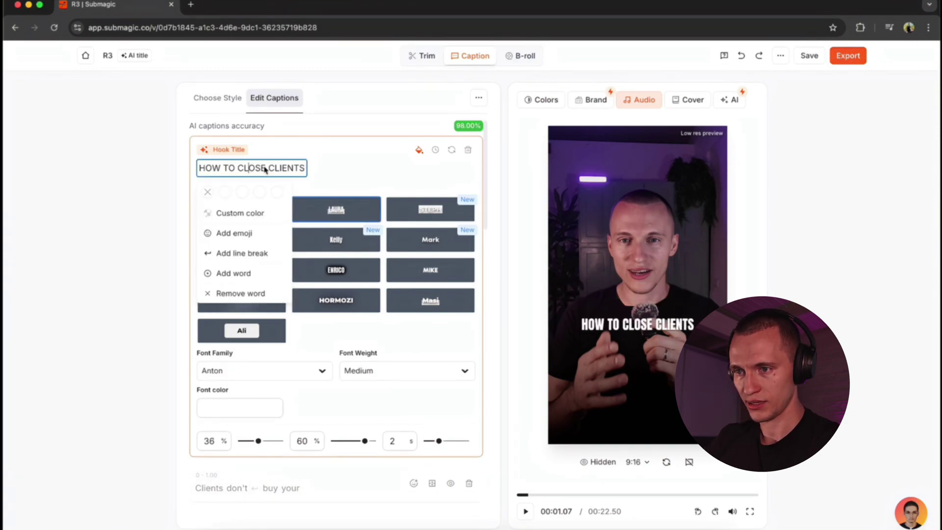
left_click(227, 278)
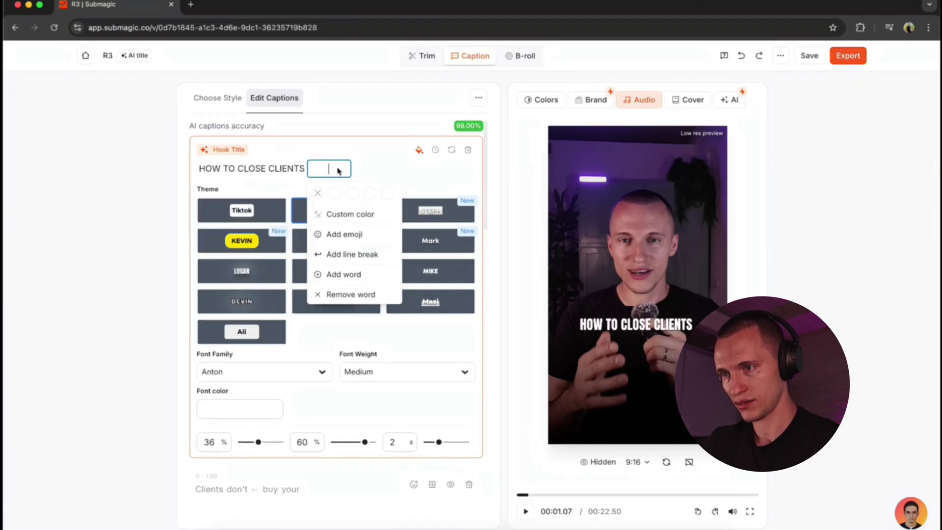
type("under 10 SECONDS")
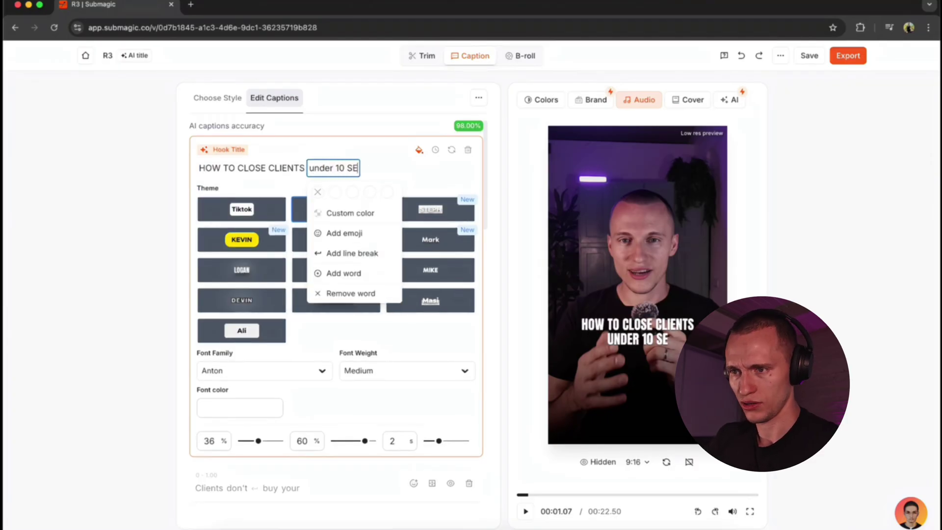
left_click(817, 292)
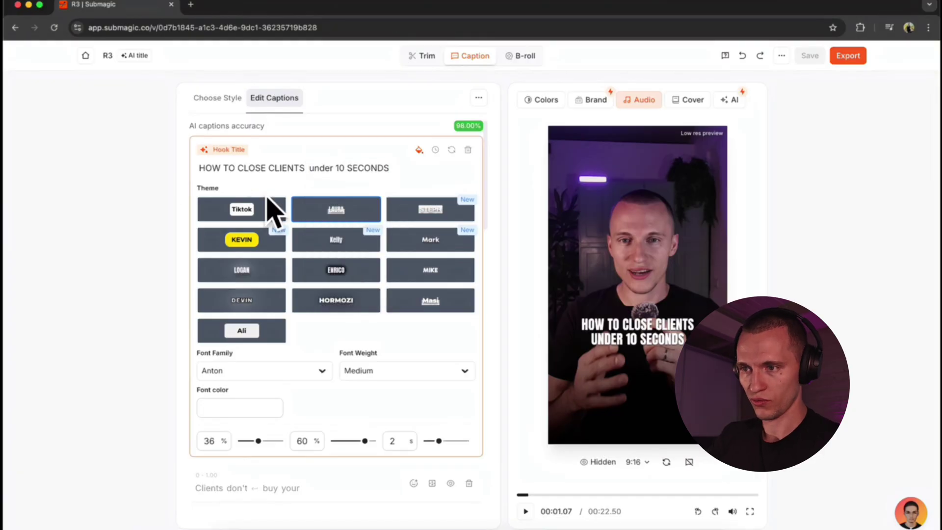
left_click(283, 217)
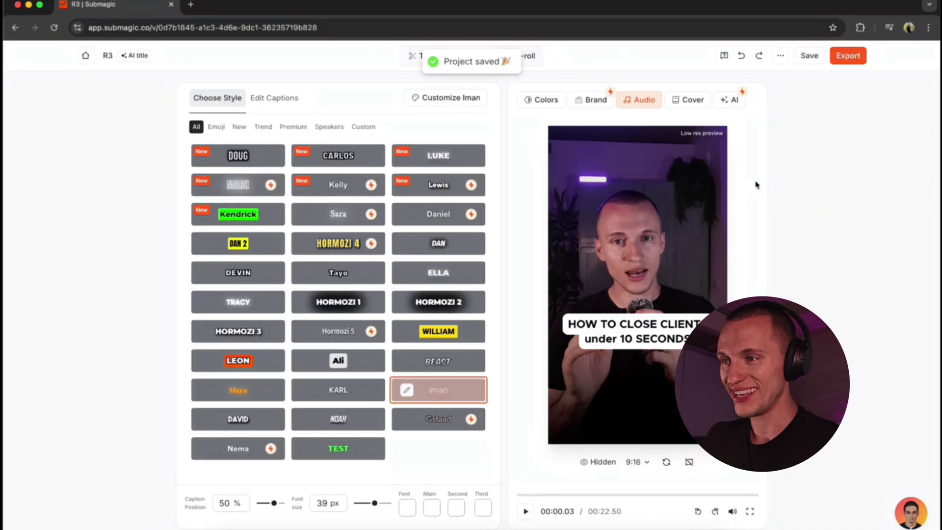
Generate Magic B-rolls at 50% coverage using Premium Videos
left_click(522, 58)
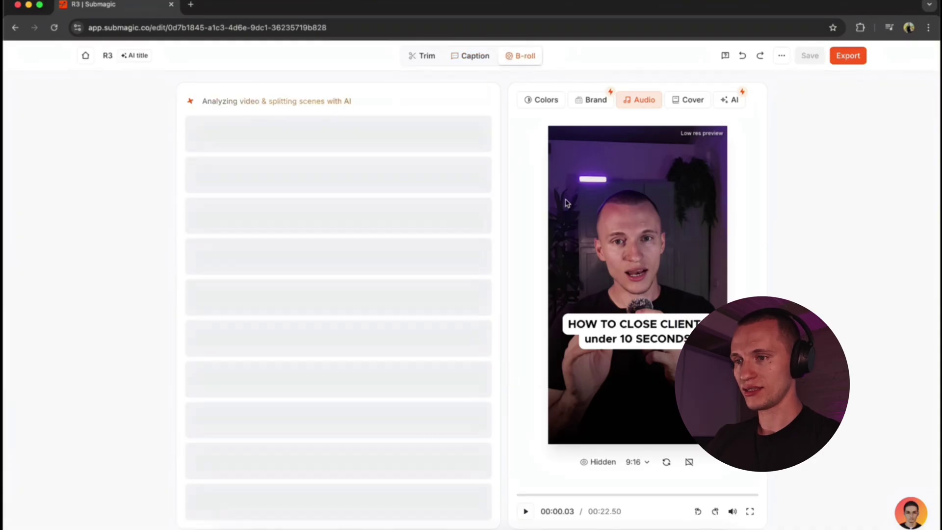
left_click(362, 99)
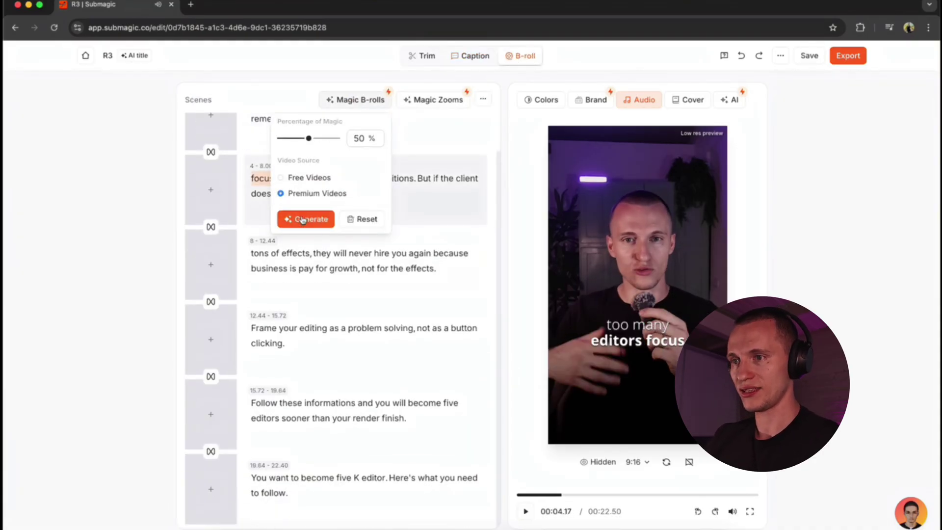
left_click(298, 220)
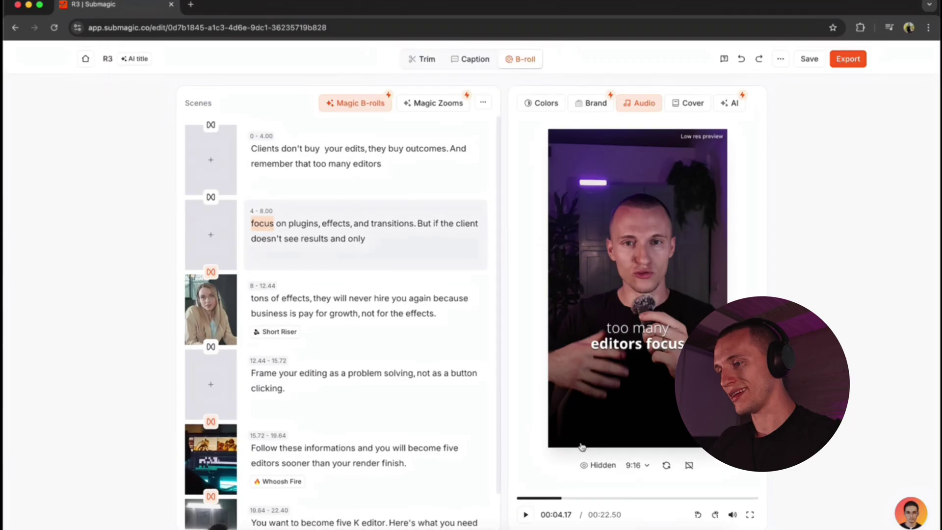
Play, pause and replay the preview to check the added B-roll clips
left_click(636, 391)
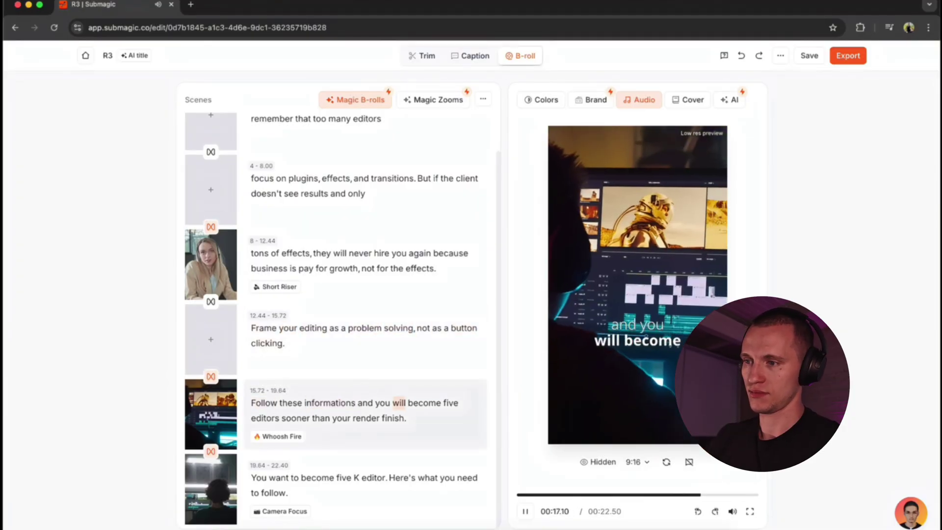
key("space")
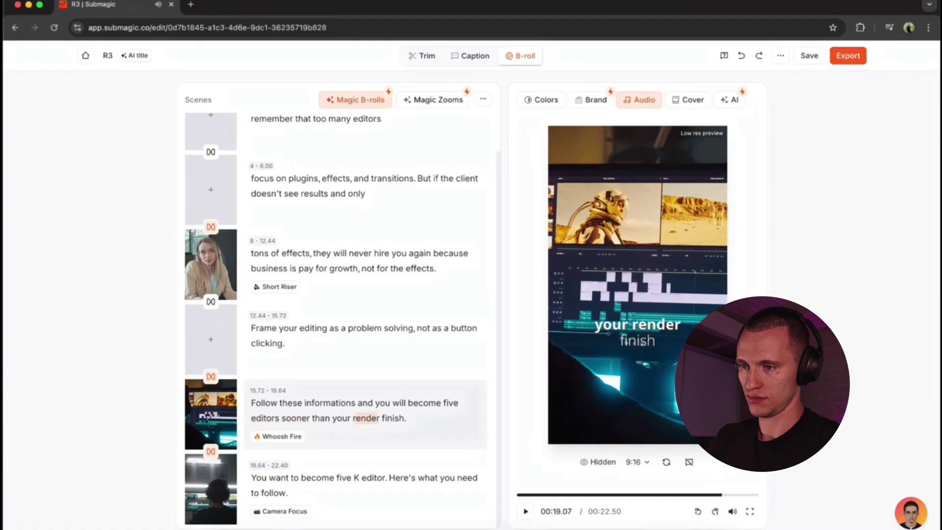
key("space")
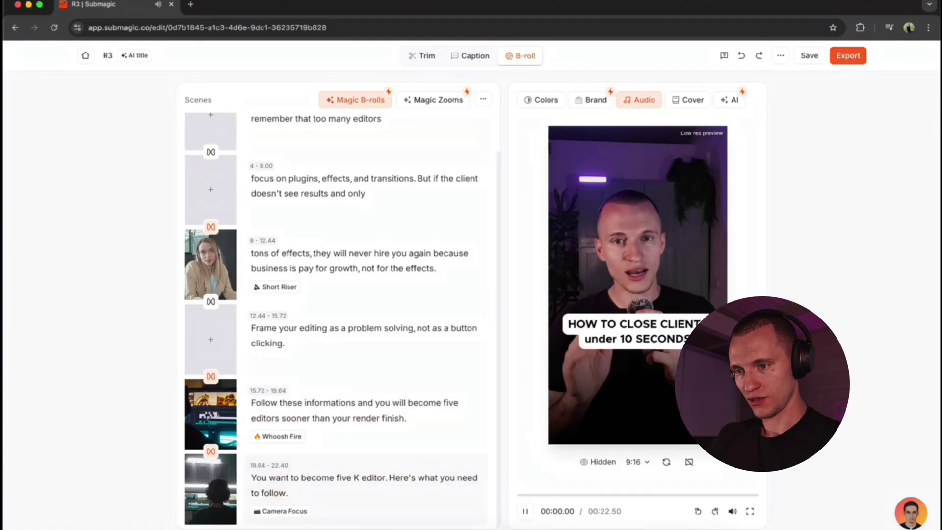
key("space")
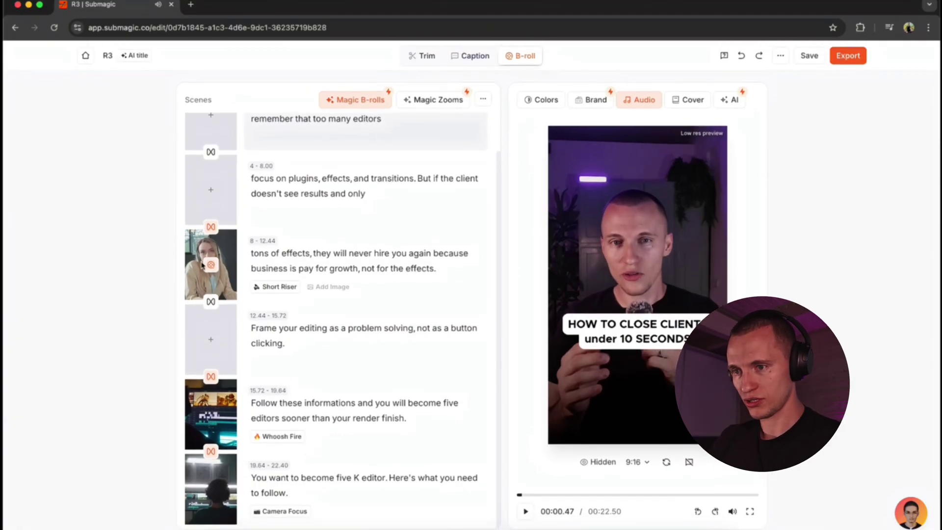
Browse replacement media for the 8–12.44 scene, then delete its B-roll clip instead
left_click(210, 266)
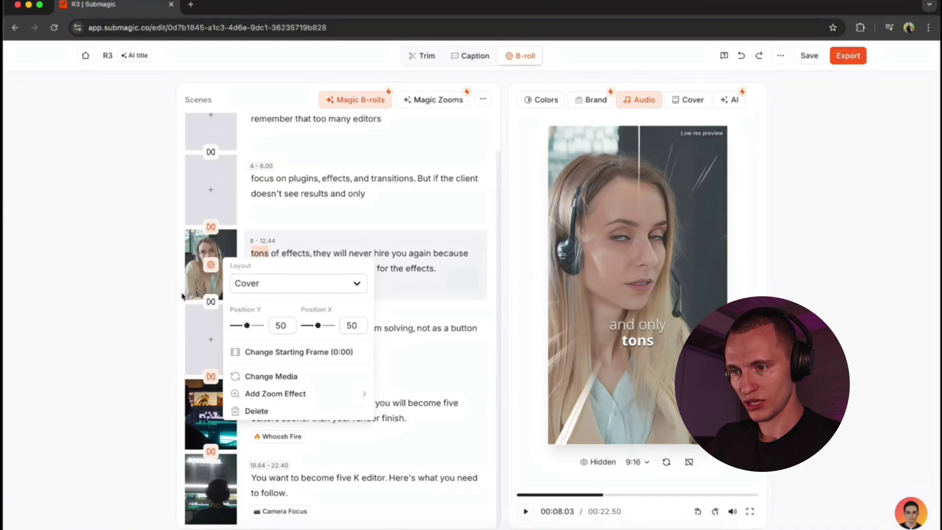
left_click(269, 375)
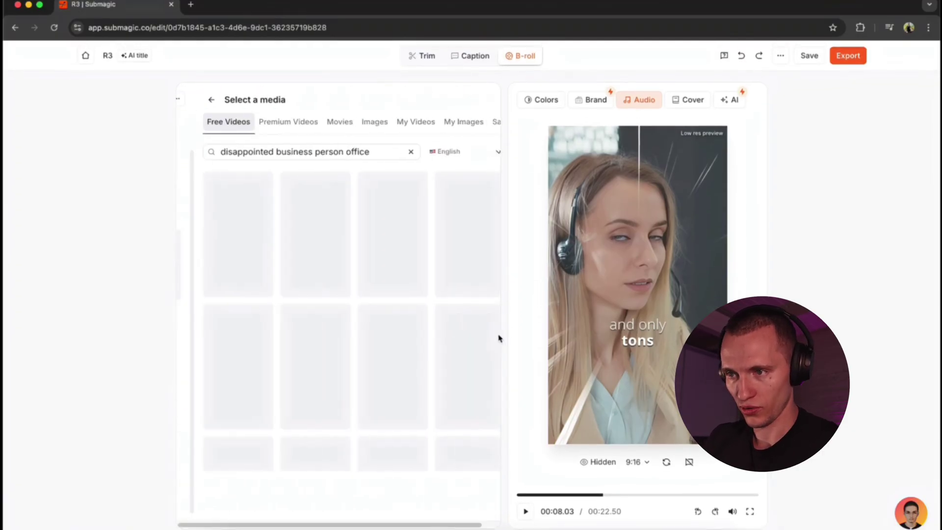
scroll(373, 294, "down", 2)
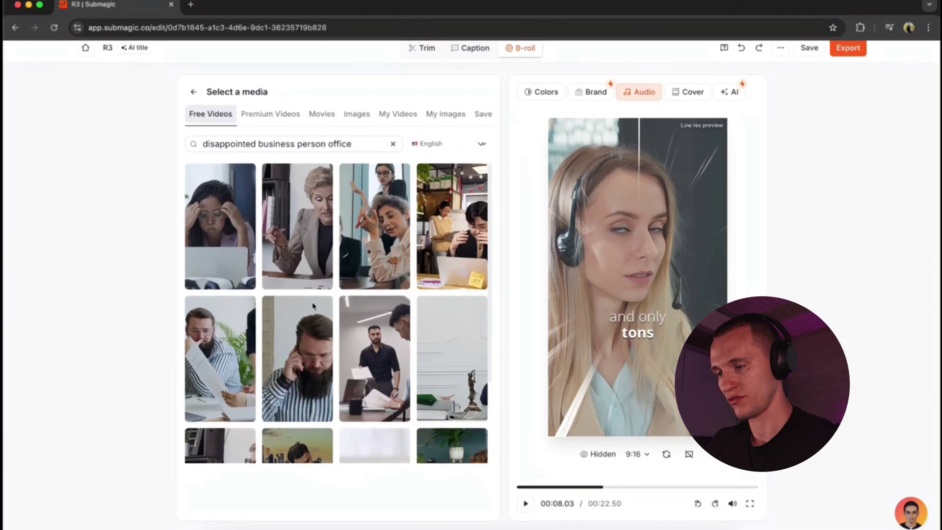
scroll(392, 360, "down", 2)
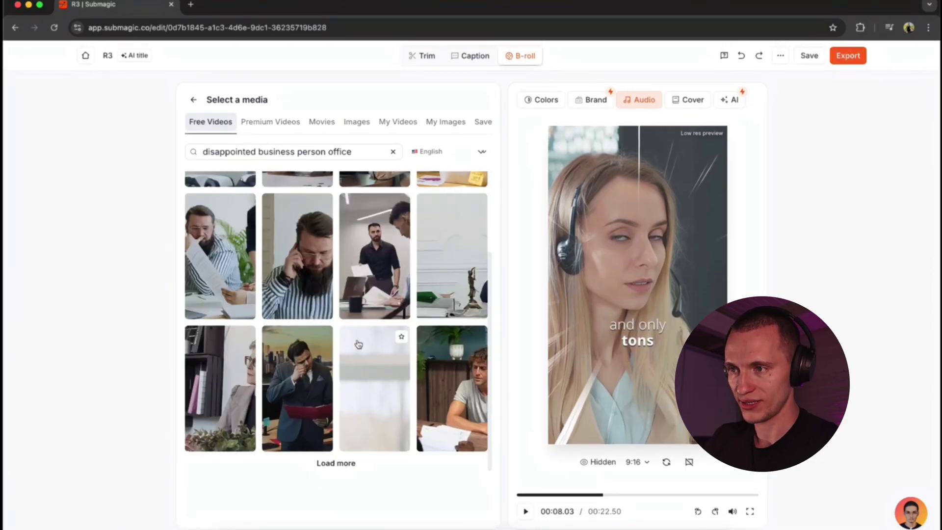
left_click(194, 99)
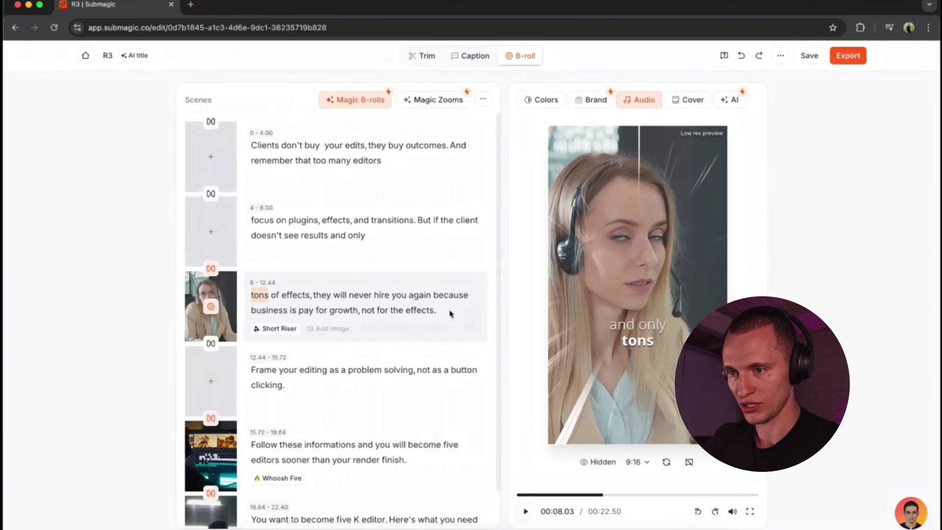
left_click(206, 289)
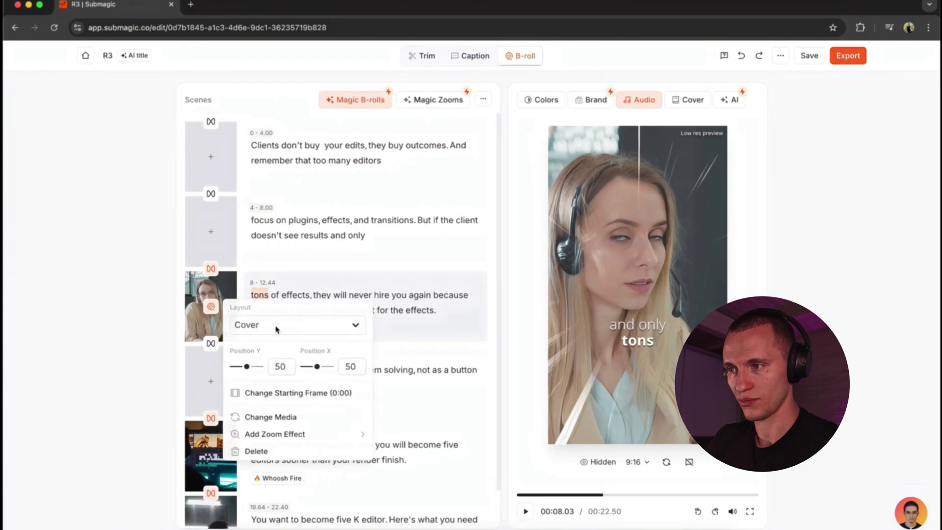
left_click(263, 450)
key("space")
key("space")
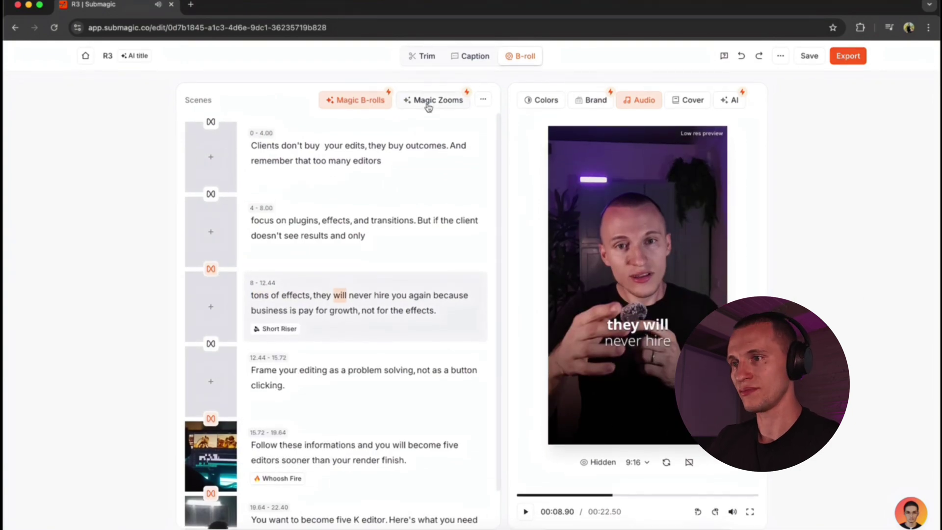
Apply Magic Zooms and play the preview from 0 to see the opening zoom
left_click(448, 109)
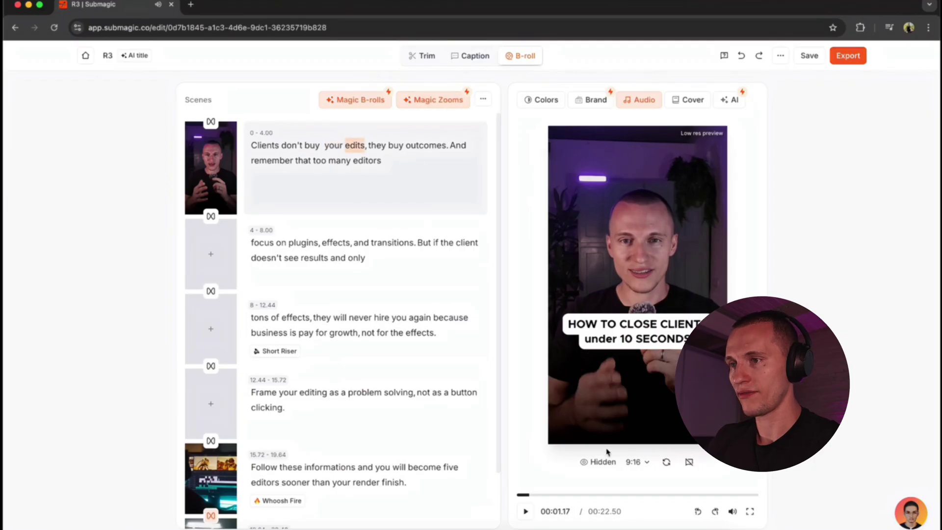
left_click_drag(531, 498, 518, 496)
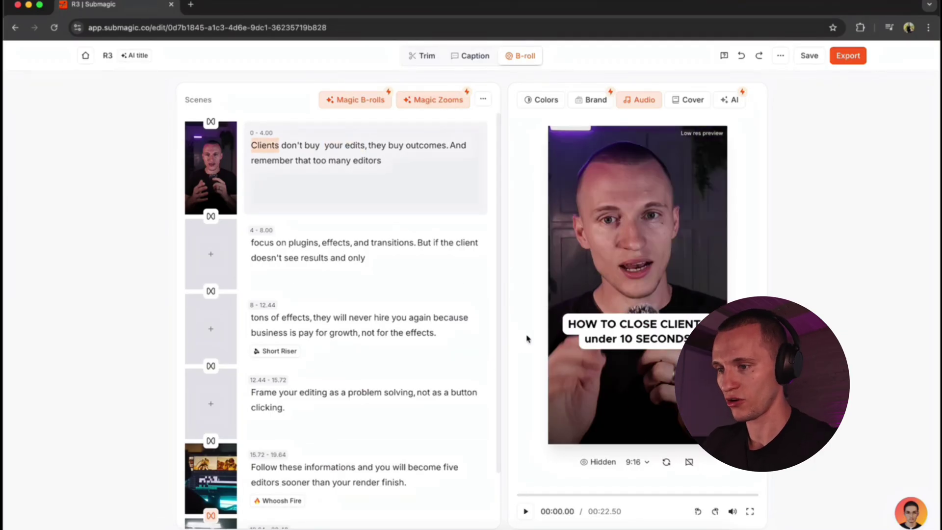
key("space")
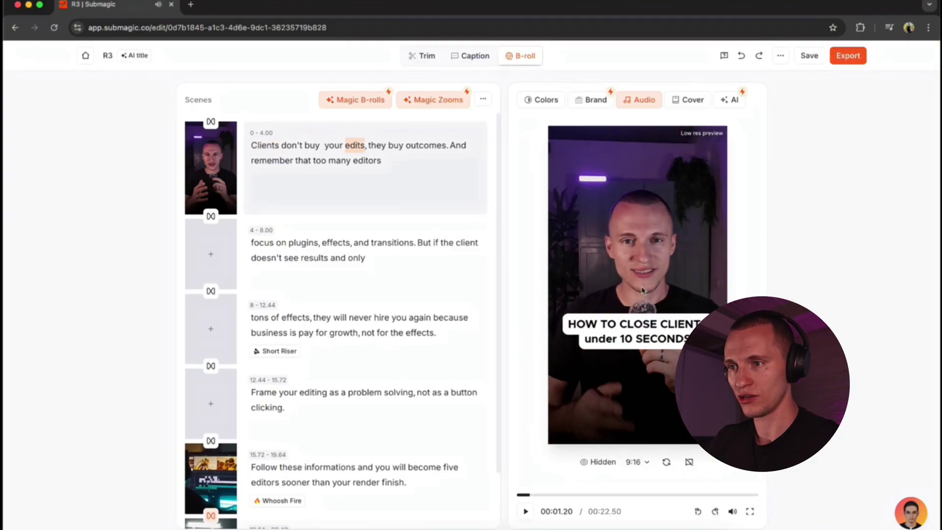
mouse_move(307, 180)
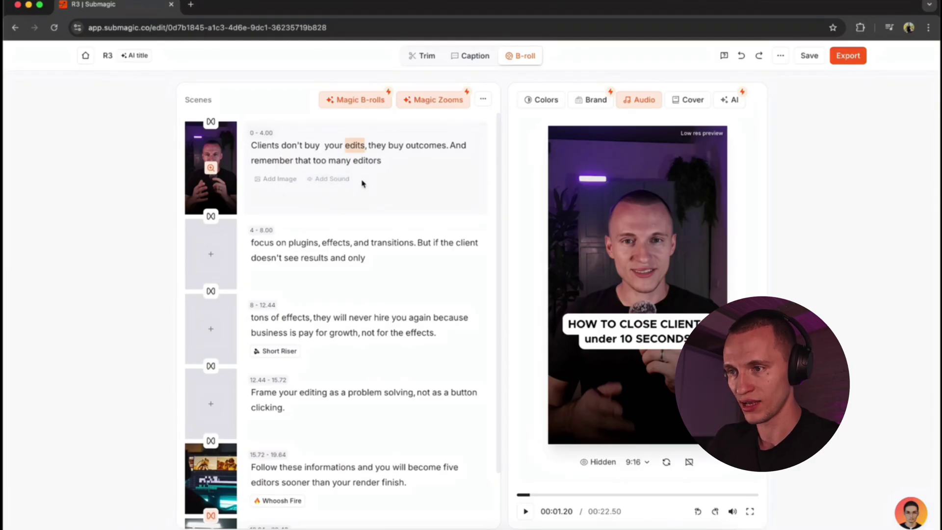
Add the Whoosh Fire sound to the 0–4.00 scene after browsing the library and My Sounds
left_click(324, 182)
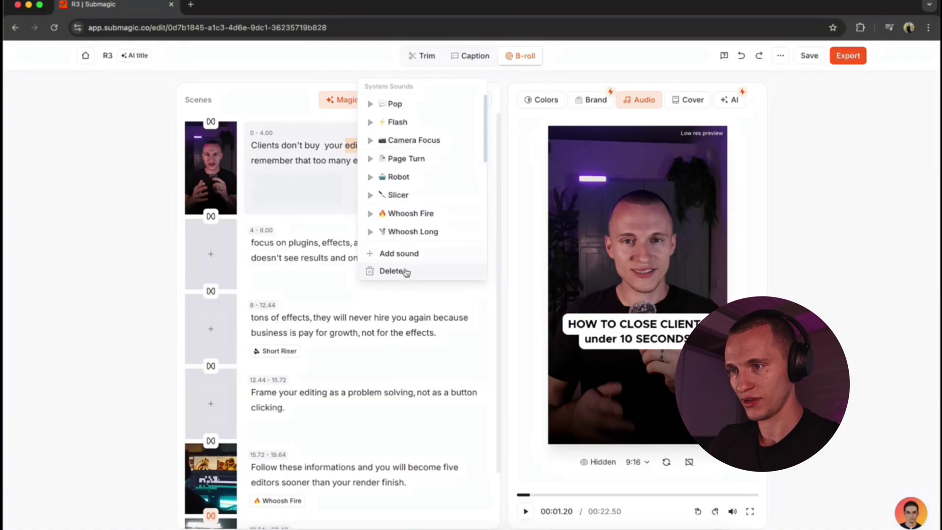
left_click(399, 253)
scroll(440, 311, "down", 2)
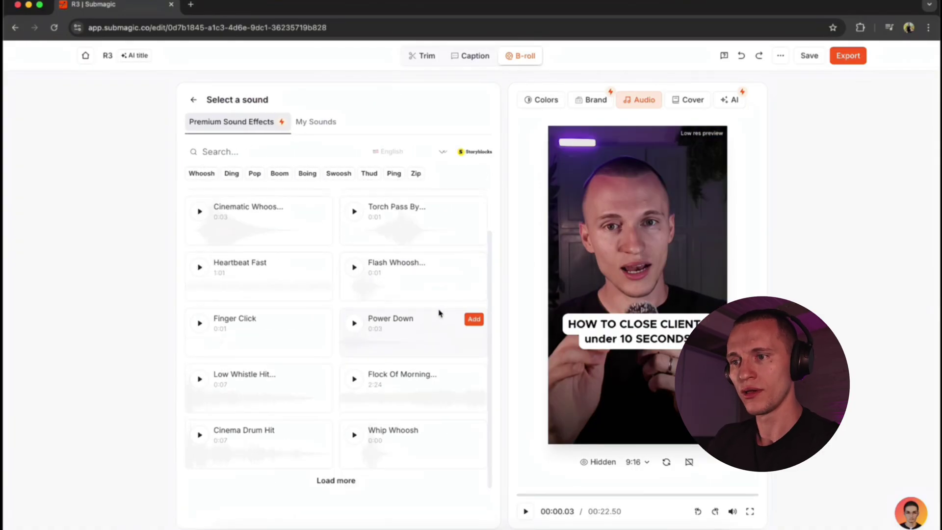
left_click(315, 122)
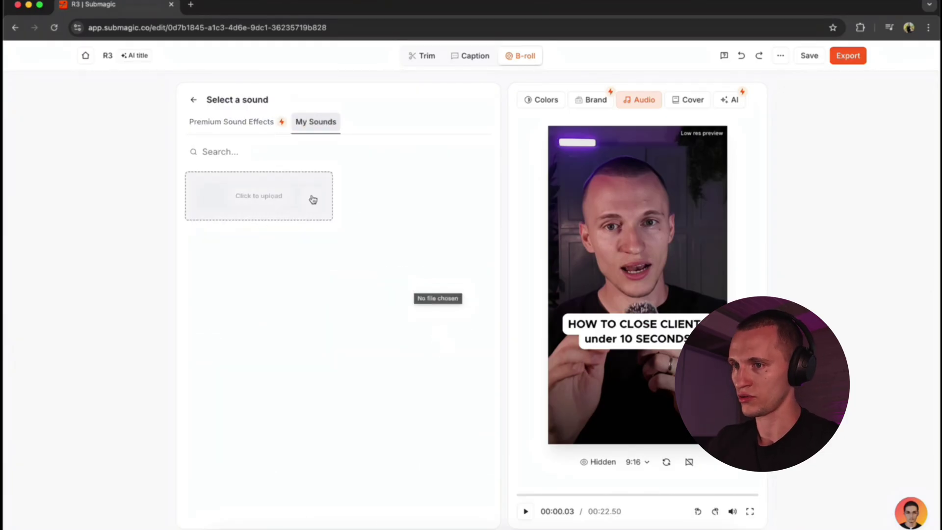
left_click(252, 126)
left_click(192, 100)
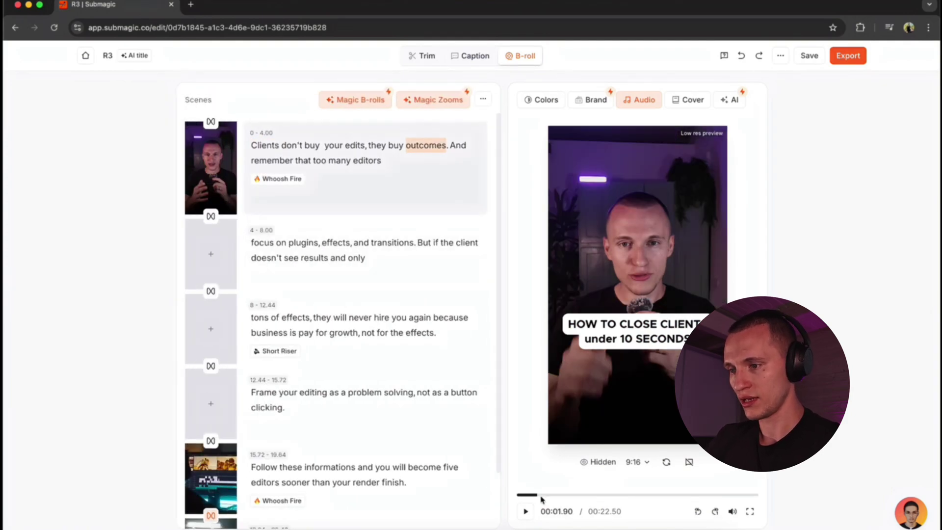
Rewind the playhead and play then pause the preview from the beginning
left_click_drag(531, 501, 490, 505)
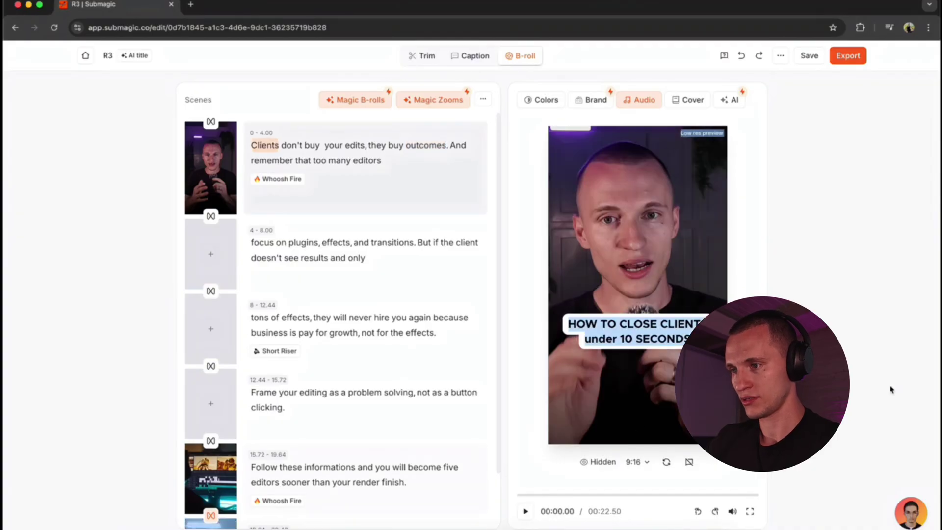
left_click(898, 337)
key("space")
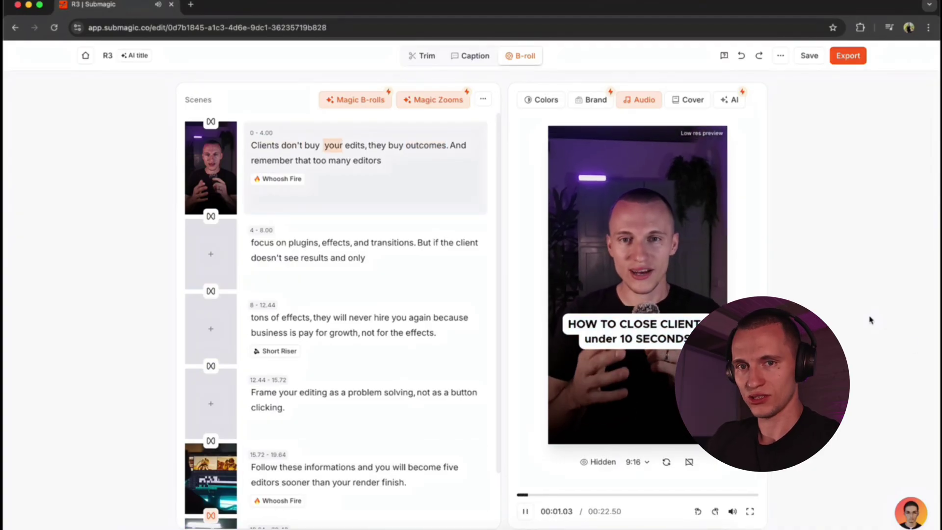
left_click(639, 260)
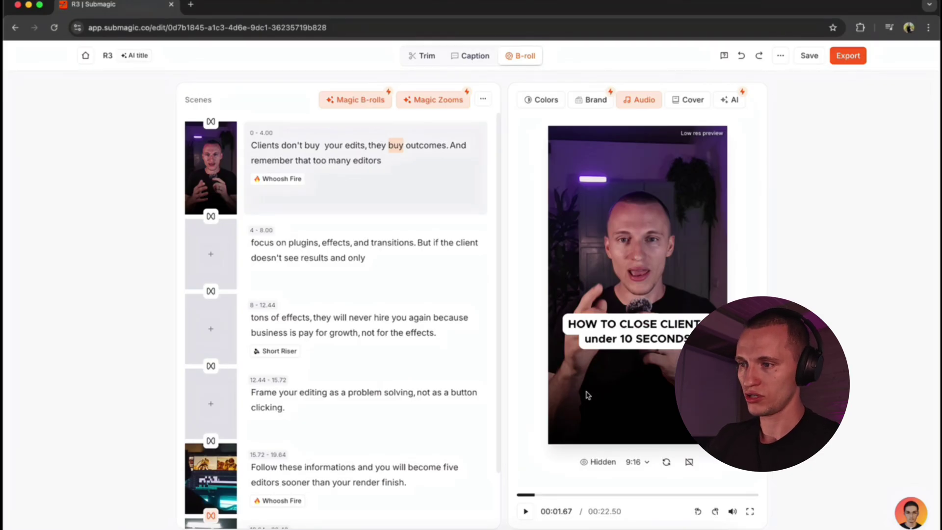
mouse_move(462, 414)
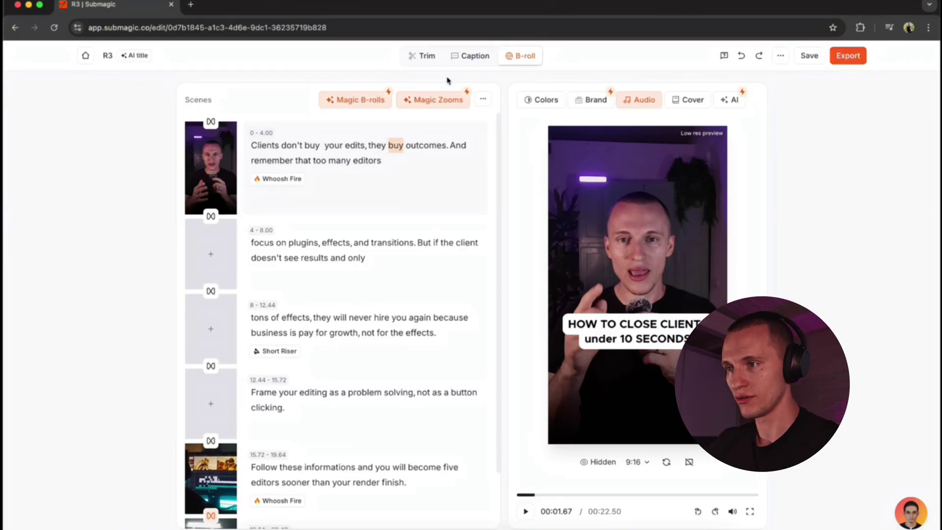
Check the caption edit and style panels, then export at Standard 1080p, 30 fps
left_click(470, 56)
left_click(255, 98)
left_click(233, 97)
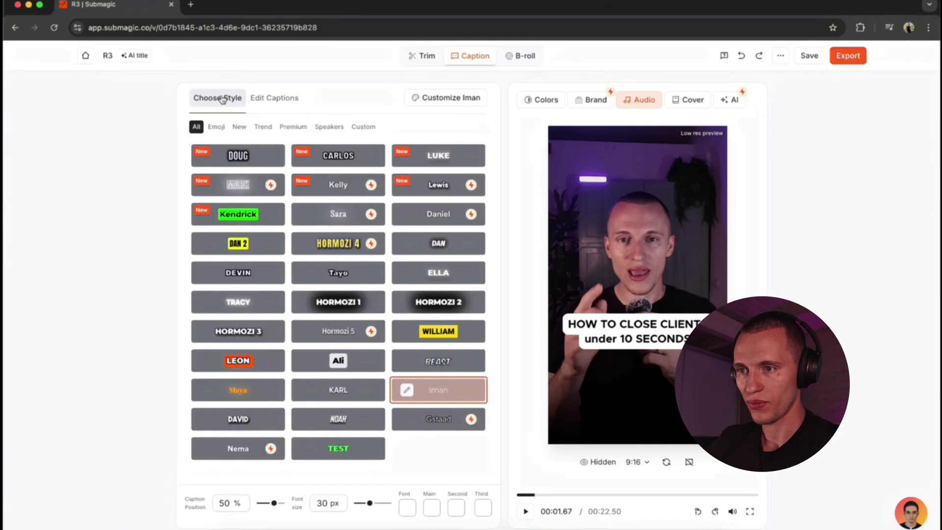
left_click(218, 99)
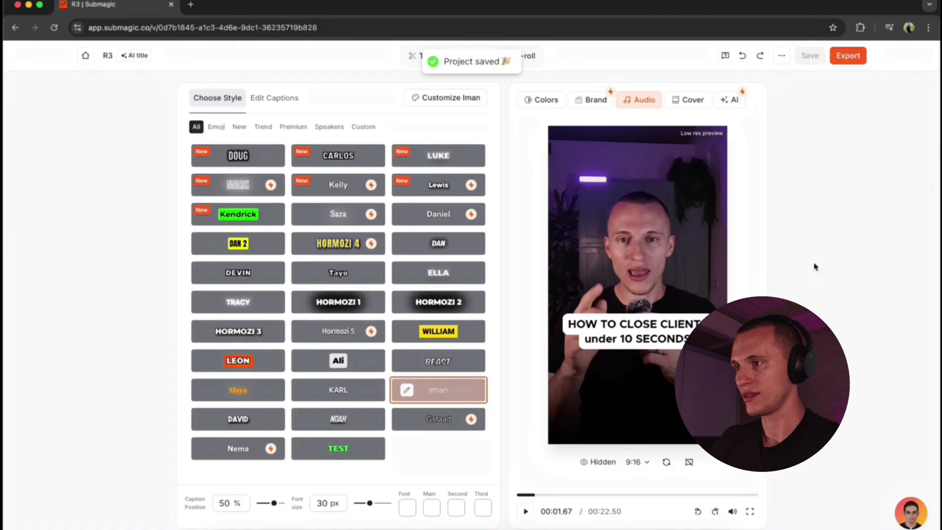
left_click(848, 56)
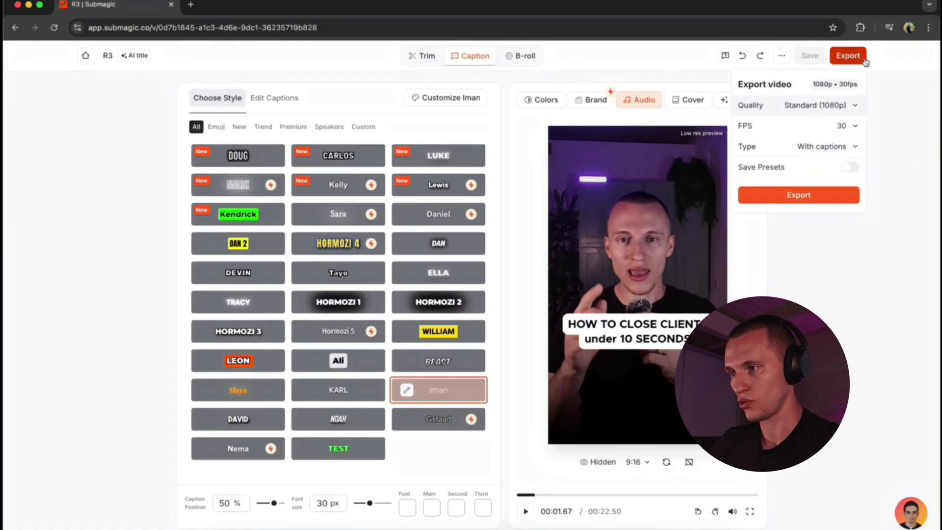
left_click(854, 195)
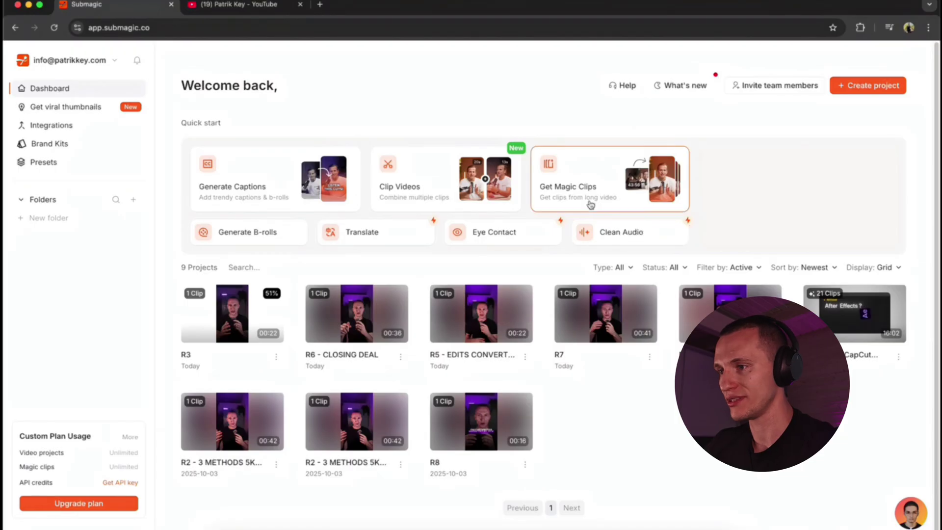
Paste a YouTube video link into Get Magic Clips and start generating viral clips
left_click(626, 186)
left_click(469, 192)
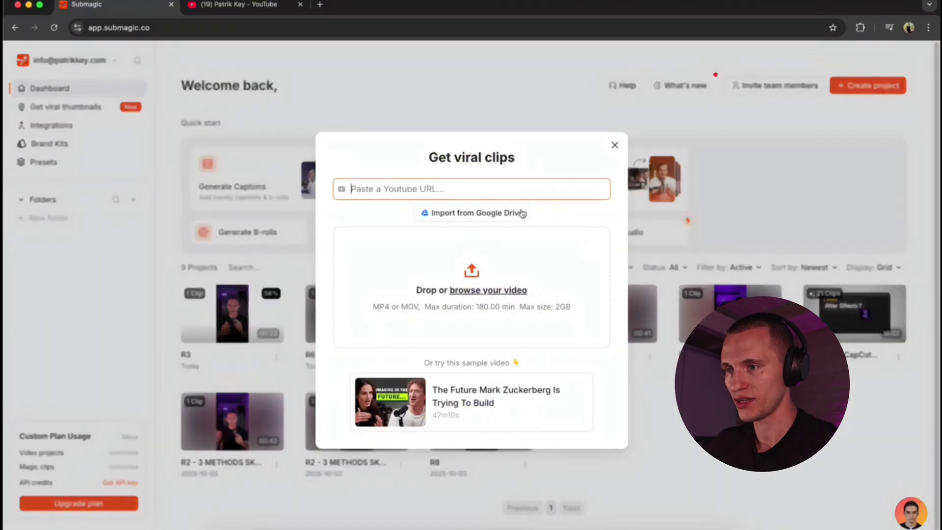
key("super+v")
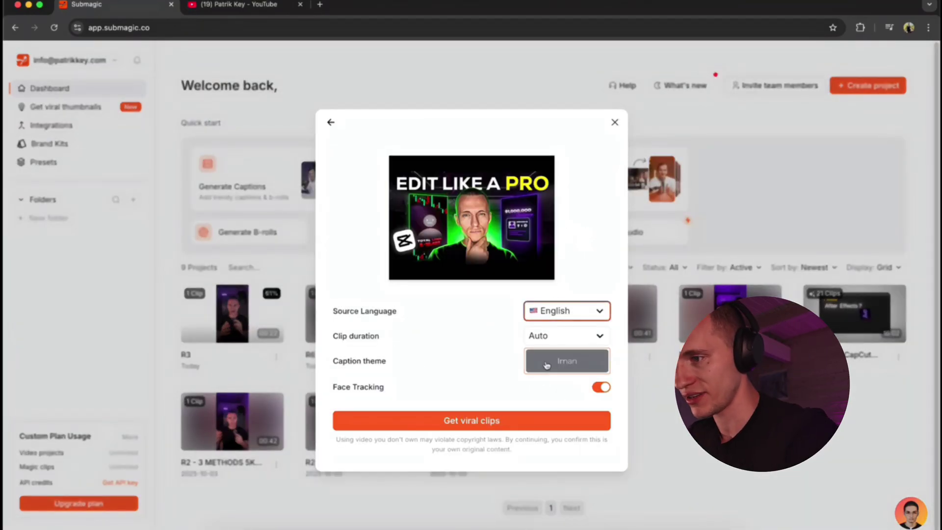
left_click(557, 420)
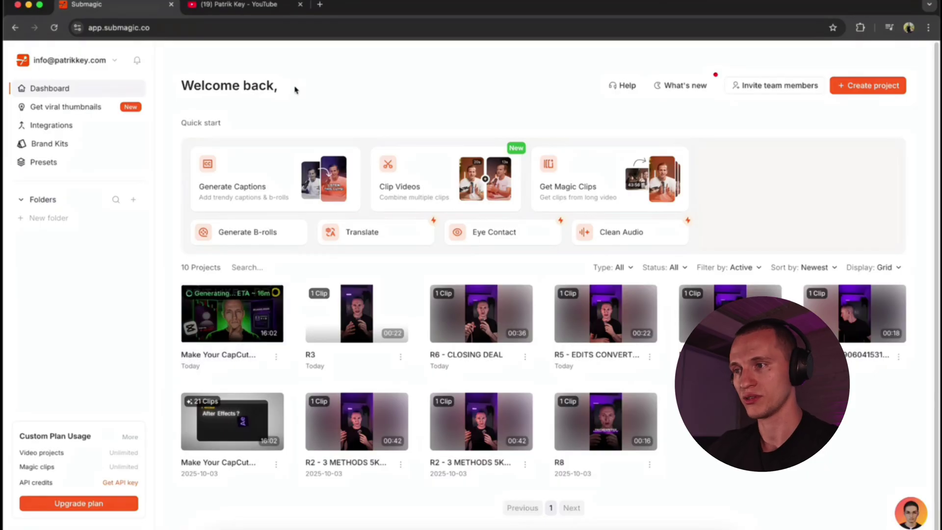
Start a multi-clip project, select the clip and move the playhead to about 4.4 seconds
left_click(434, 174)
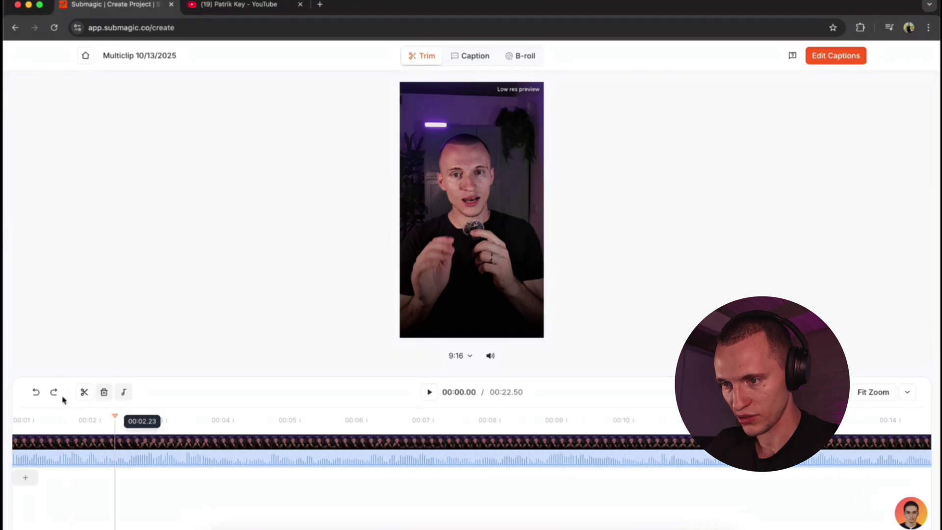
left_click(69, 442)
left_click(138, 426)
left_click_drag(141, 426, 250, 434)
Split the clip twice, delete the short middle piece and trim the second clip's start
key("c")
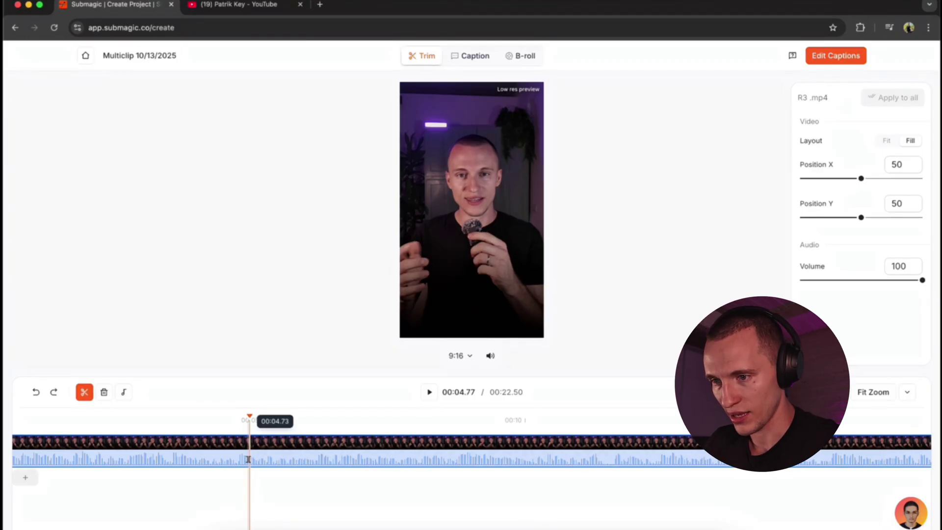
left_click(249, 459)
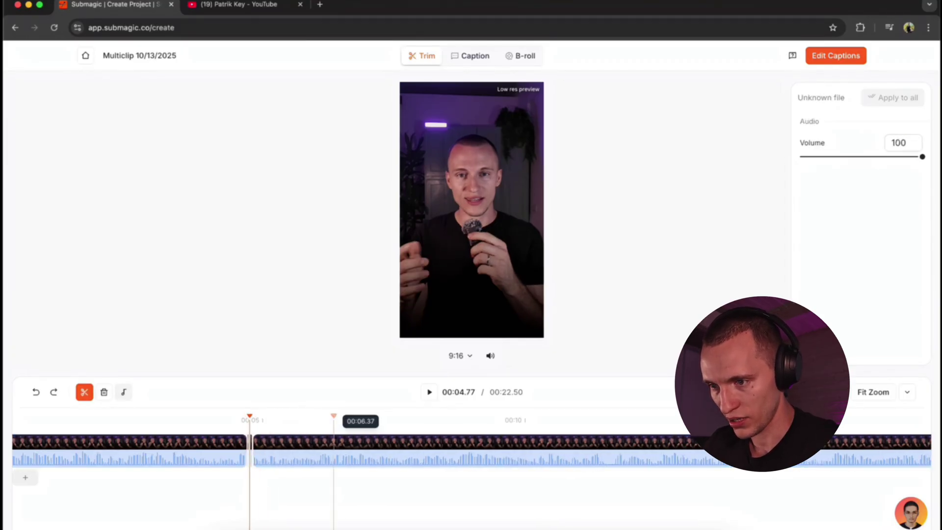
left_click(326, 442)
left_click(277, 463)
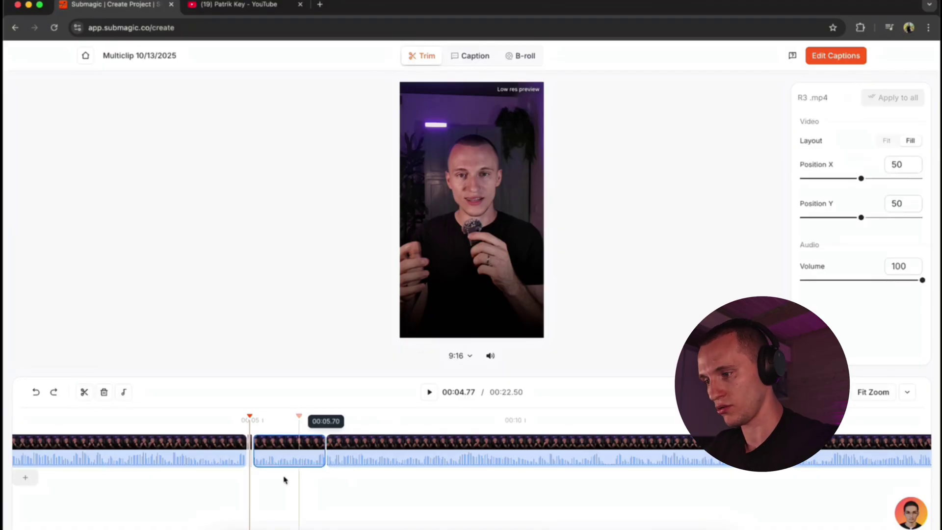
key("Delete")
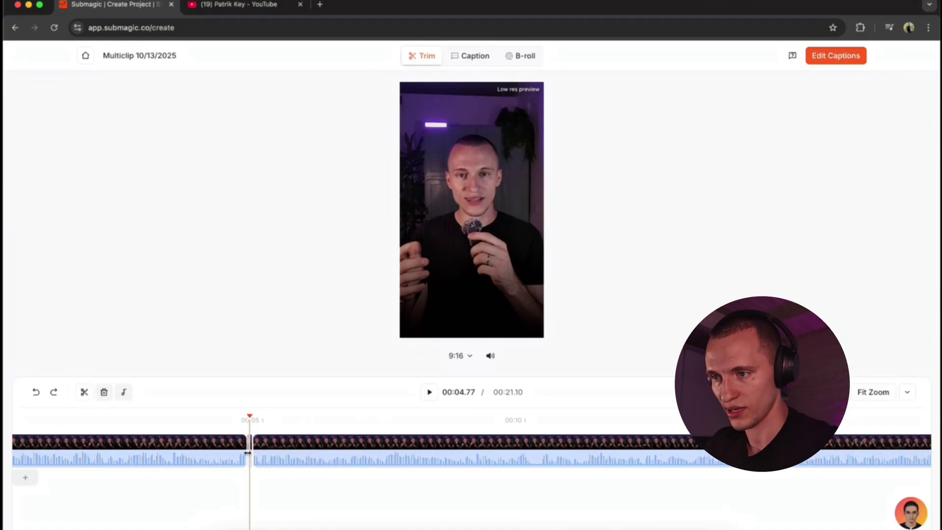
left_click_drag(248, 455, 265, 459)
left_click(341, 421)
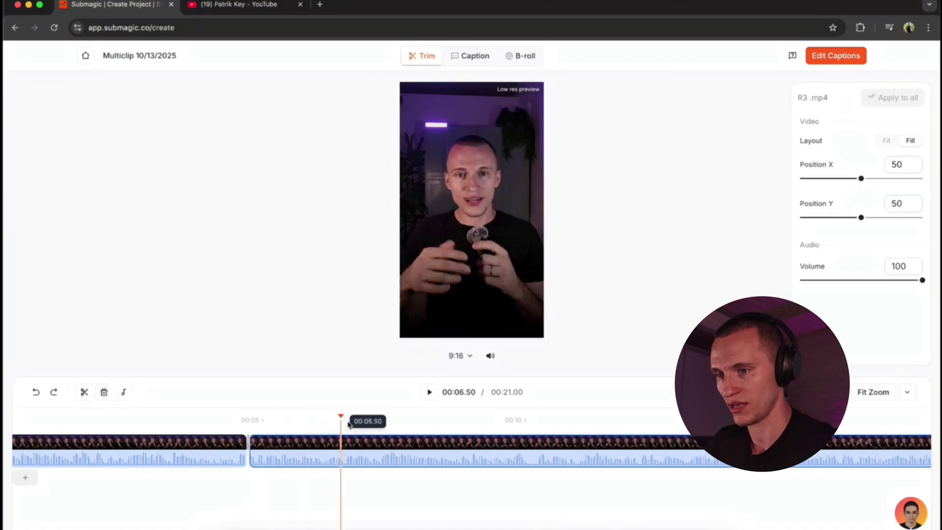
scroll(343, 440, "down", 5)
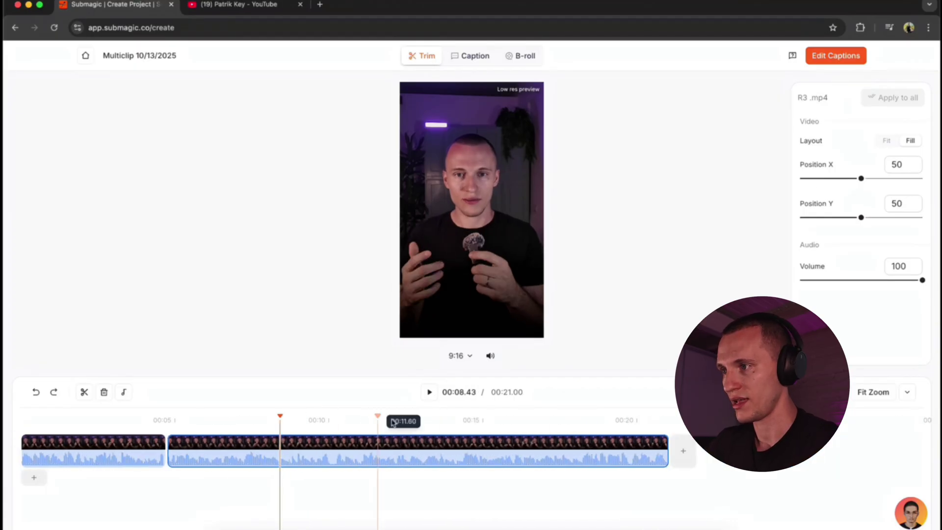
Scroll through the 21 generated Magic Clips and play the third clip in a row
left_click(861, 58)
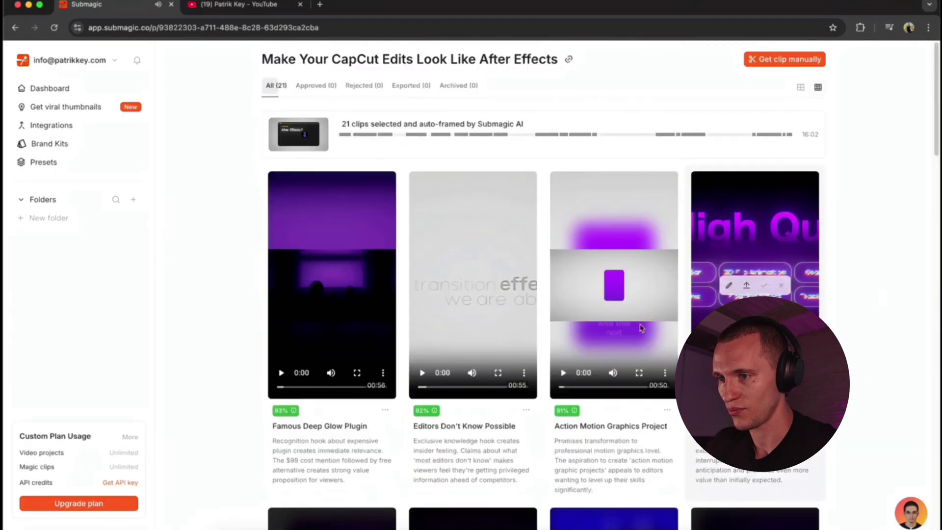
scroll(542, 271, "down", 6)
scroll(543, 271, "down", 6)
scroll(665, 288, "up", 10)
scroll(686, 254, "down", 15)
scroll(396, 322, "down", 5)
scroll(388, 313, "up", 15)
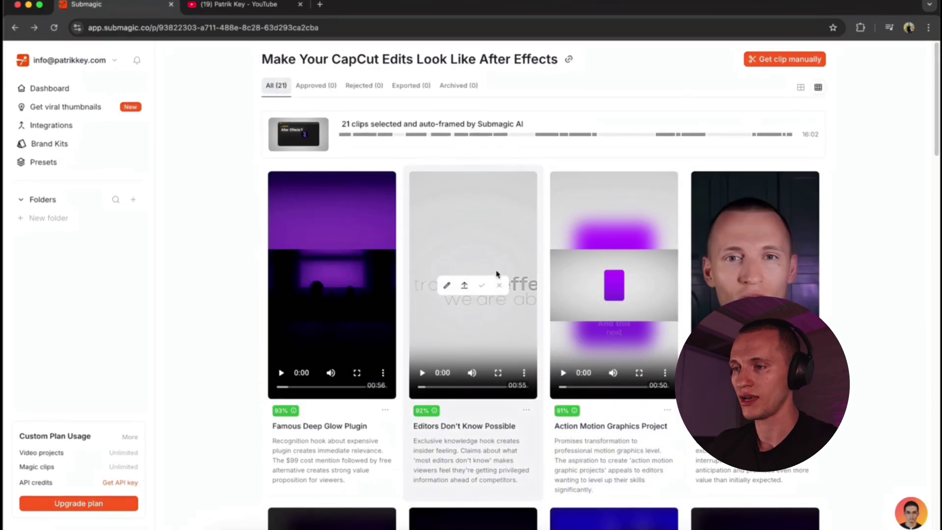
scroll(550, 245, "down", 15)
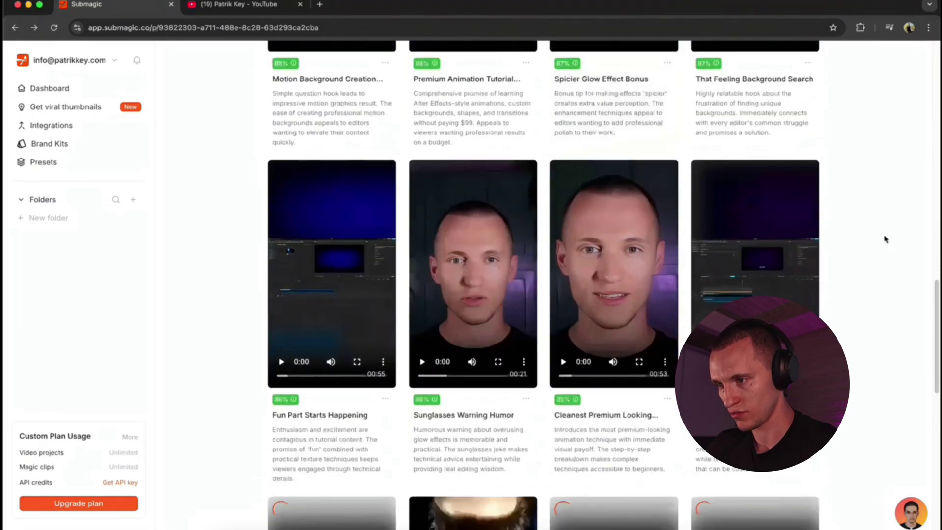
scroll(885, 239, "down", 1)
left_click(564, 335)
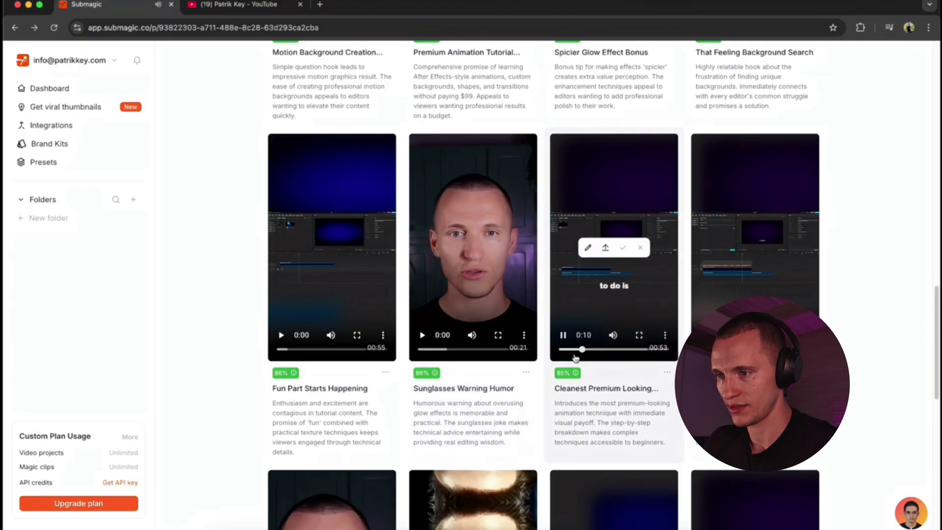
Look over the remaining clips, then go to the Thumbmagic website
scroll(515, 323, "up", 15)
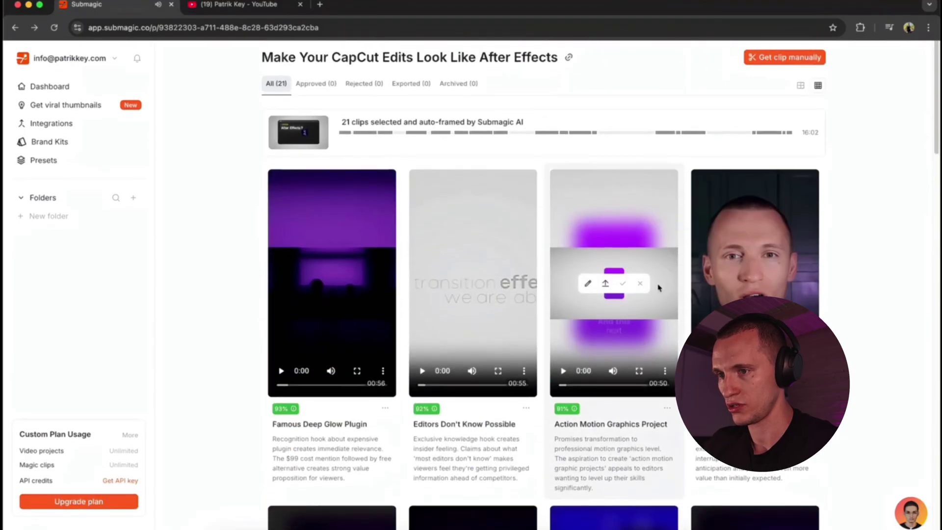
scroll(653, 289, "down", 3)
scroll(540, 237, "up", 3)
scroll(526, 260, "down", 10)
scroll(529, 259, "up", 5)
scroll(532, 256, "down", 10)
scroll(535, 254, "up", 15)
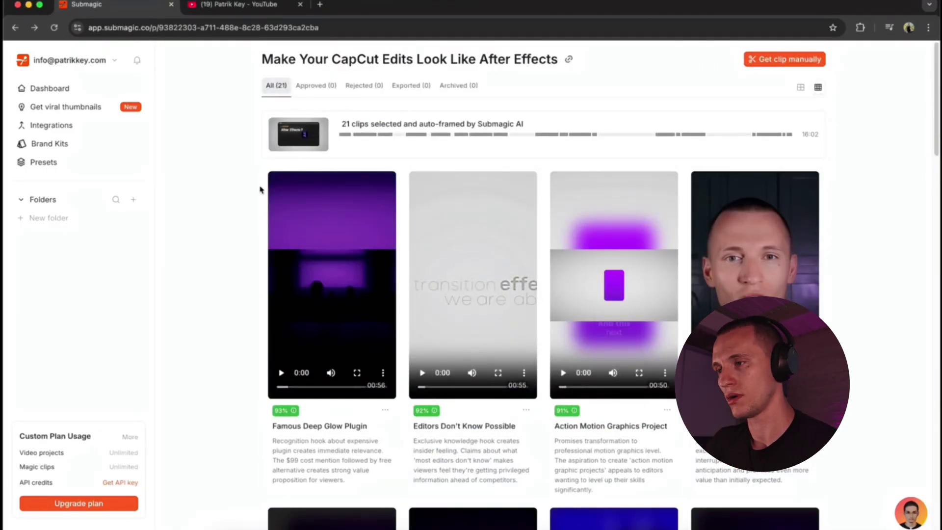
mouse_move(797, 287)
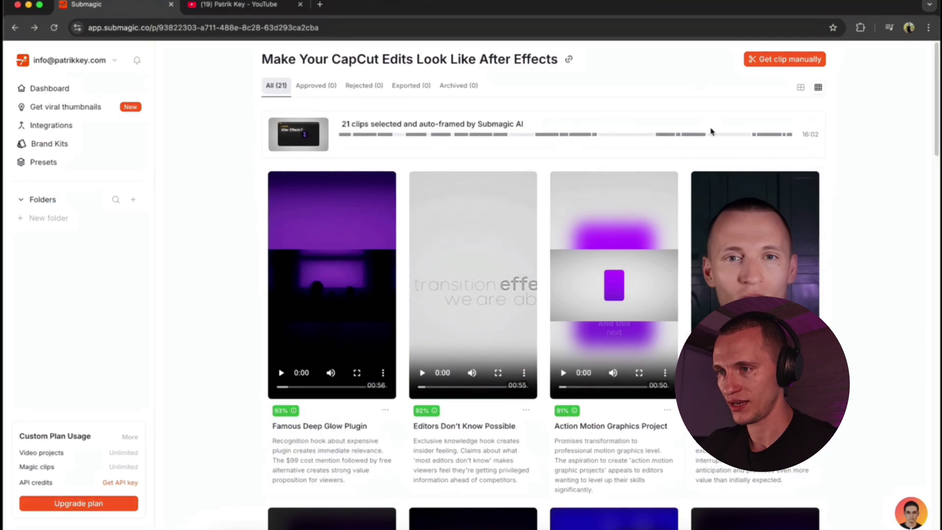
scroll(490, 126, "down", 1)
scroll(456, 167, "up", 1)
scroll(426, 209, "down", 10)
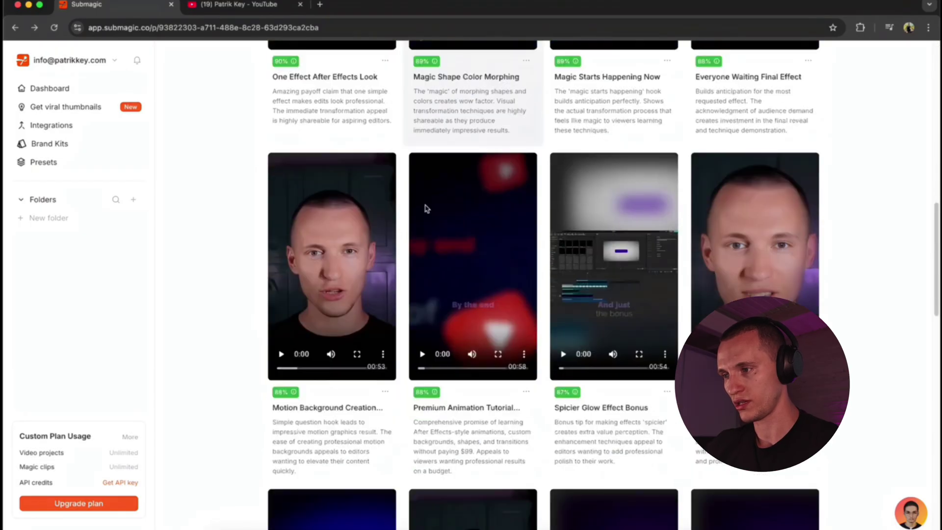
scroll(427, 208, "down", 20)
scroll(475, 205, "up", 20)
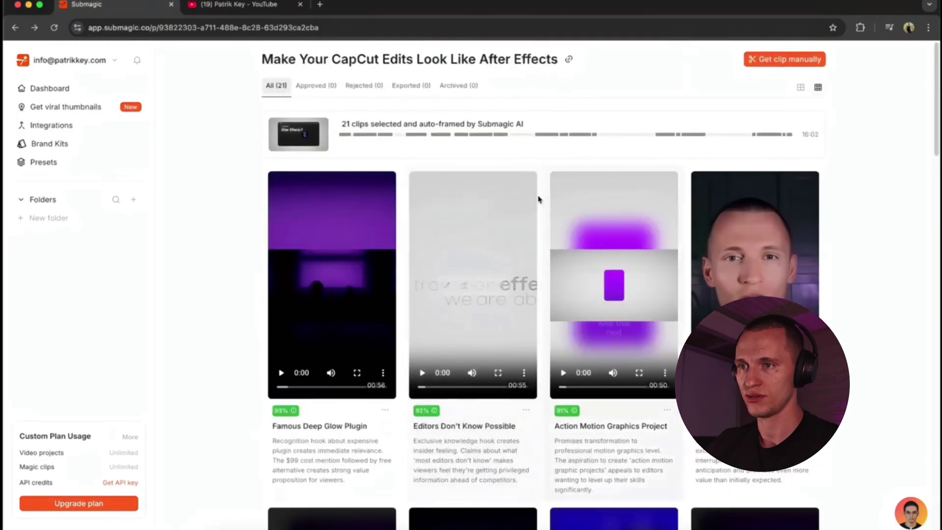
left_click(118, 28)
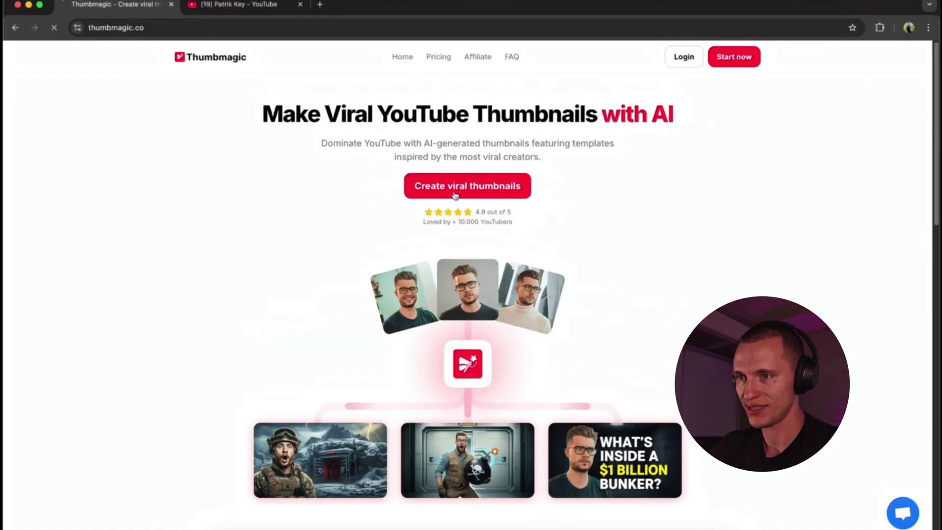
Open the Earn 5k As Video Editor project and view its third thumbnail full size
left_click(459, 192)
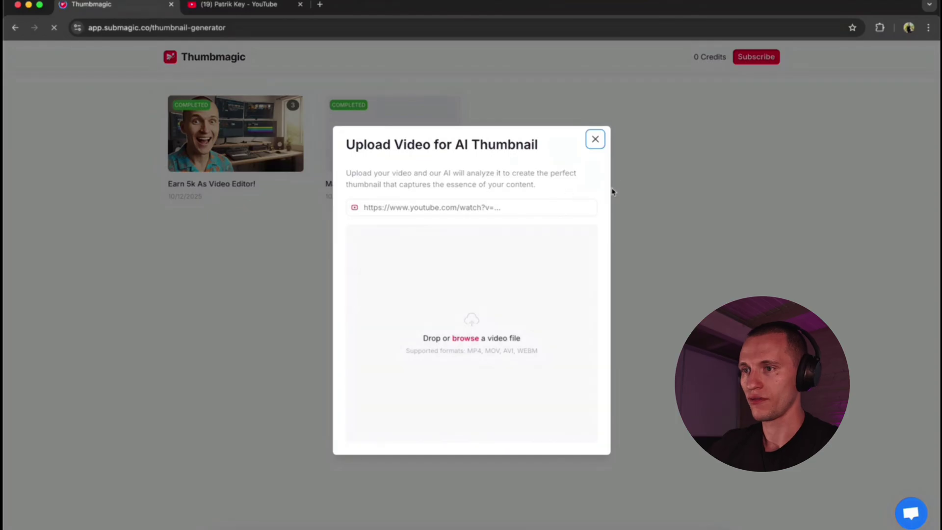
left_click(595, 144)
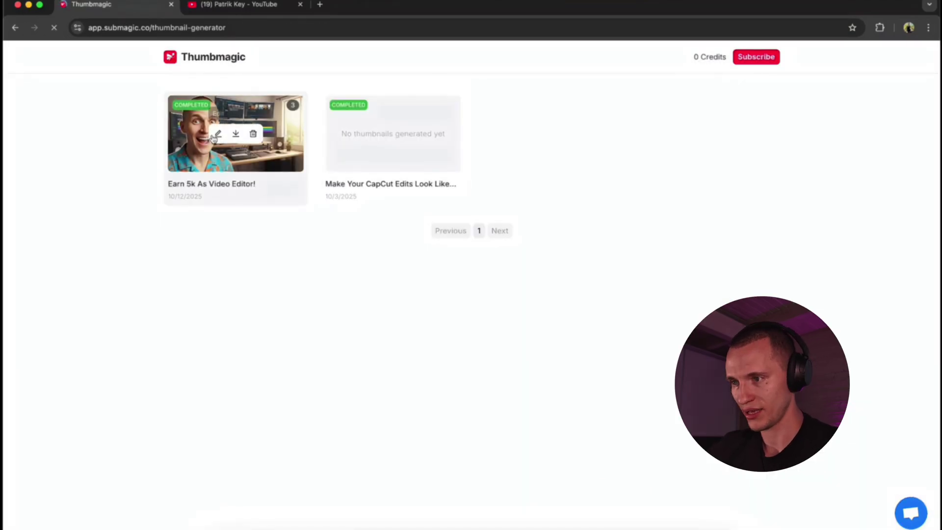
left_click(211, 138)
scroll(616, 353, "down", 5)
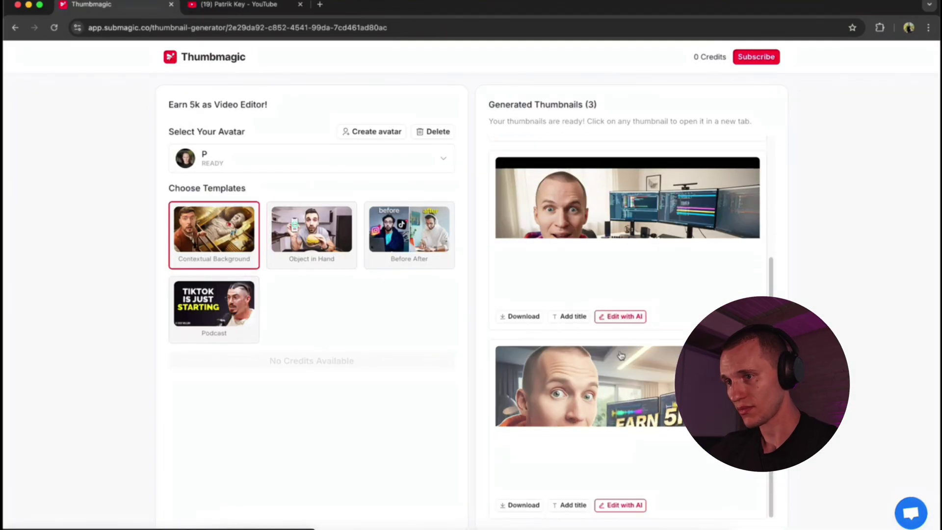
left_click(588, 387)
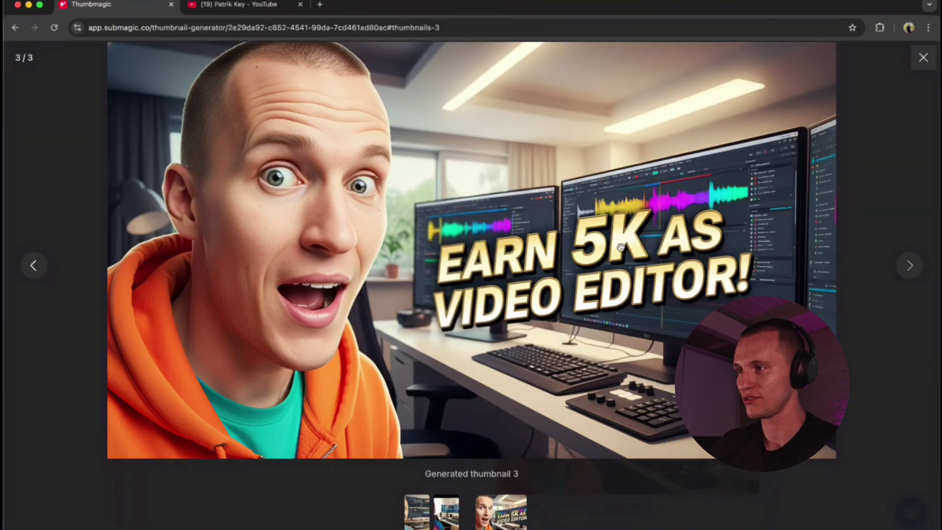
left_click(923, 57)
Browse the thumbnails, try the Object in Hand template, then return to Contextual Background
scroll(561, 343, "up", 5)
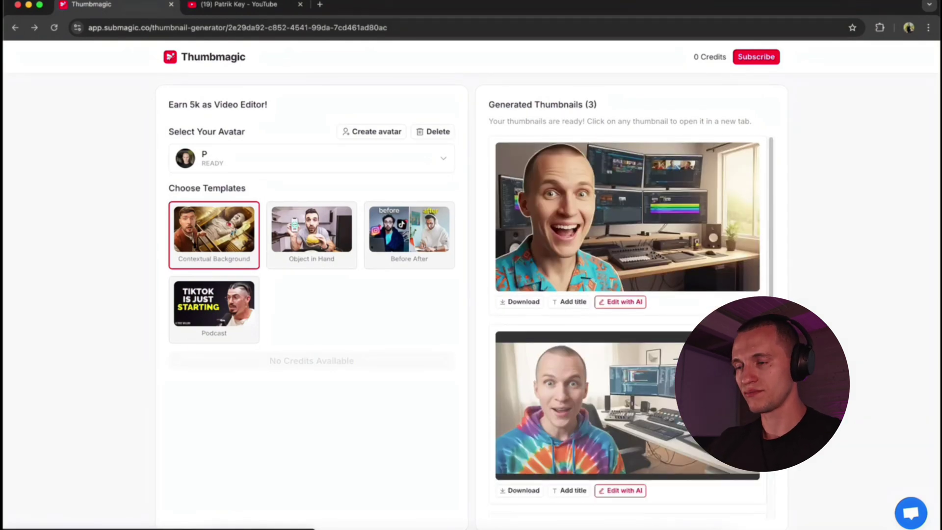
scroll(687, 314, "down", 3)
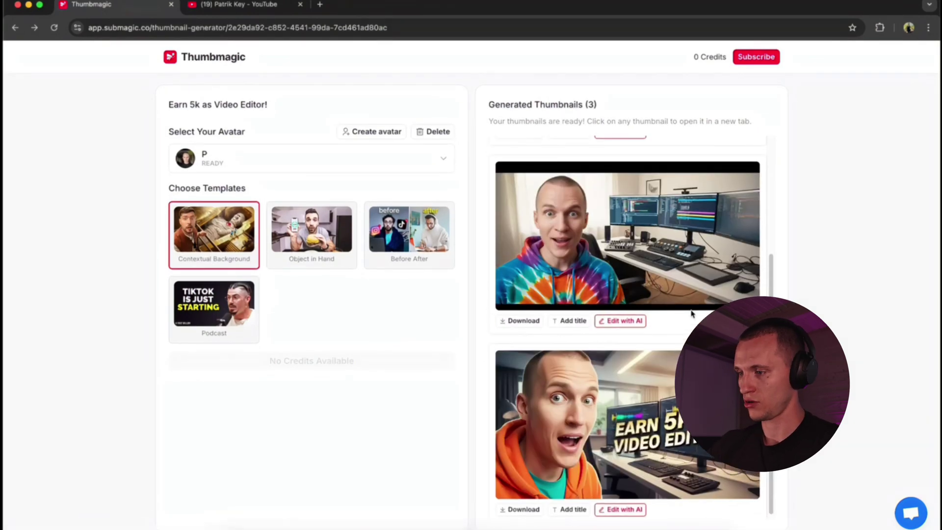
scroll(693, 314, "down", 1)
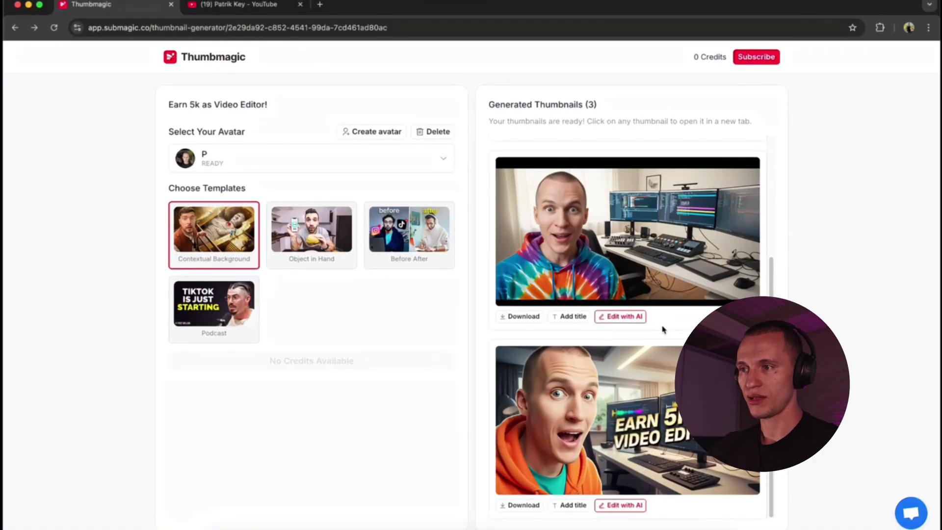
scroll(663, 329, "up", 5)
left_click(312, 230)
left_click(203, 229)
scroll(591, 262, "down", 5)
scroll(592, 262, "up", 4)
scroll(596, 267, "down", 2)
scroll(599, 284, "up", 2)
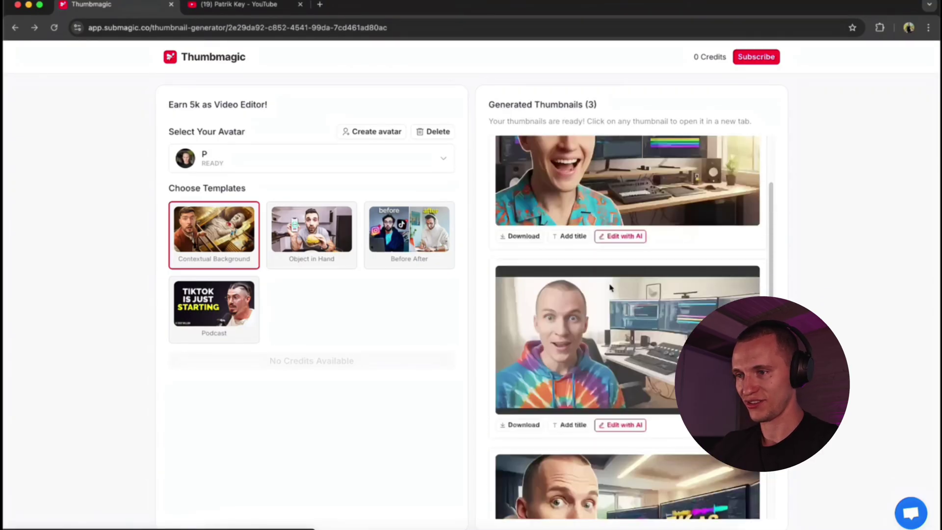
scroll(601, 302, "up", 6)
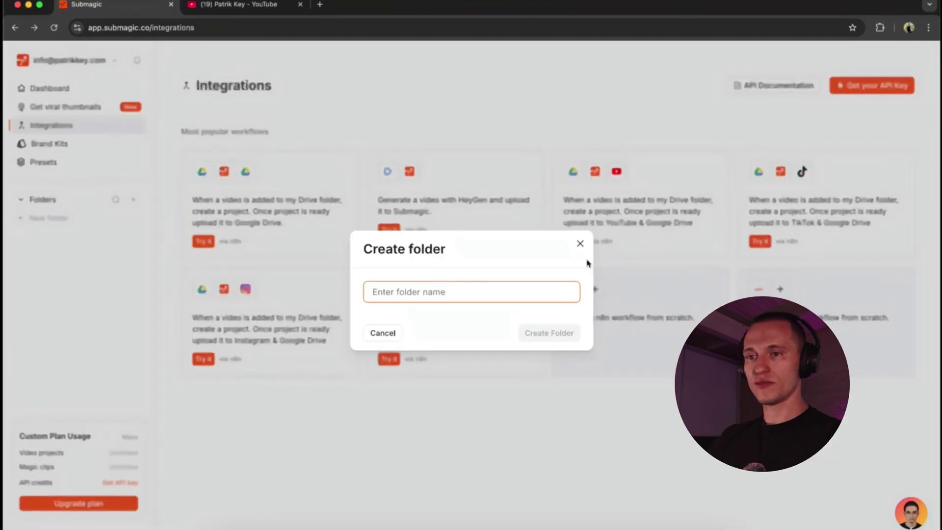
Create a sidebar folder named 'CLIENT 1' and open it to see it is empty
left_click(580, 244)
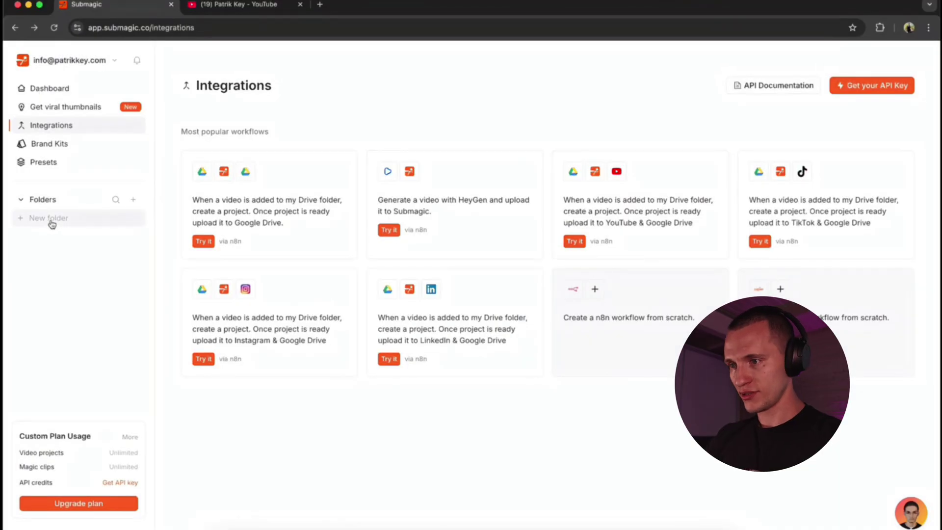
left_click(30, 217)
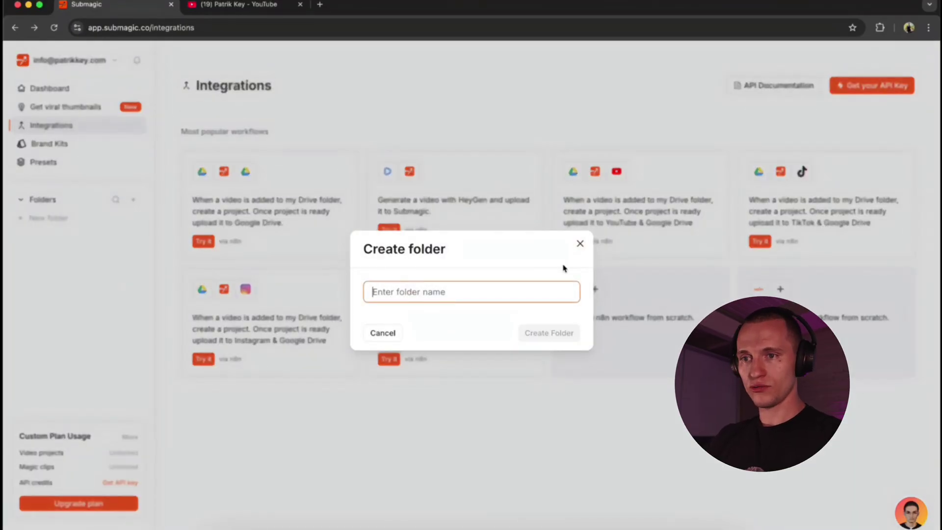
left_click(586, 245)
left_click(67, 219)
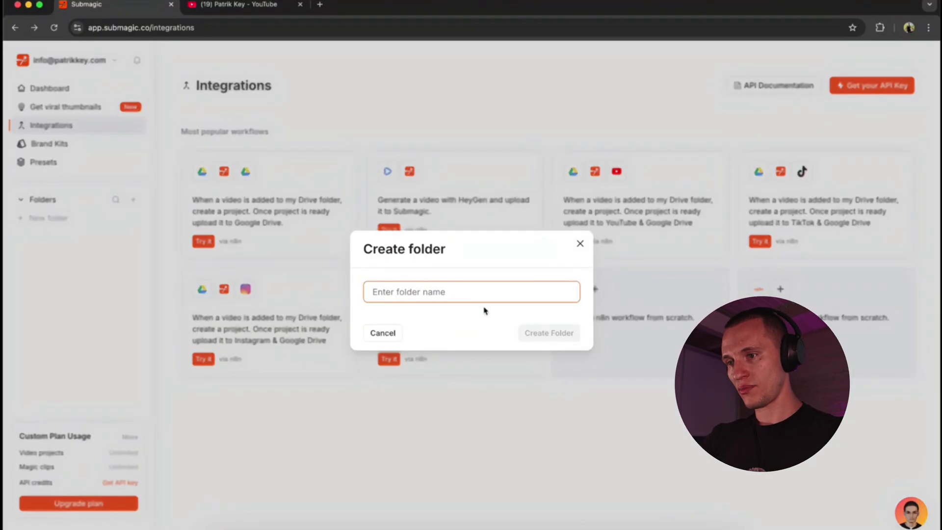
type("CLIENT 1")
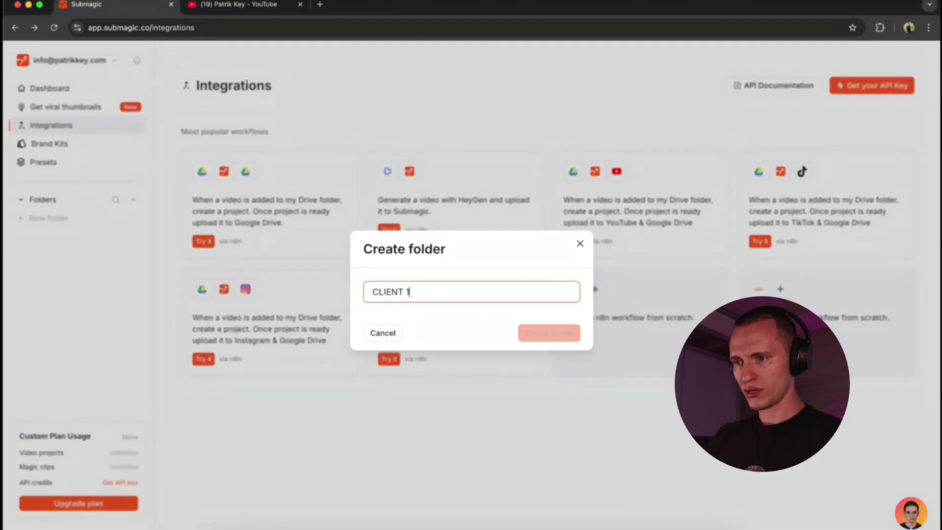
left_click(565, 333)
left_click_drag(49, 219, 69, 227)
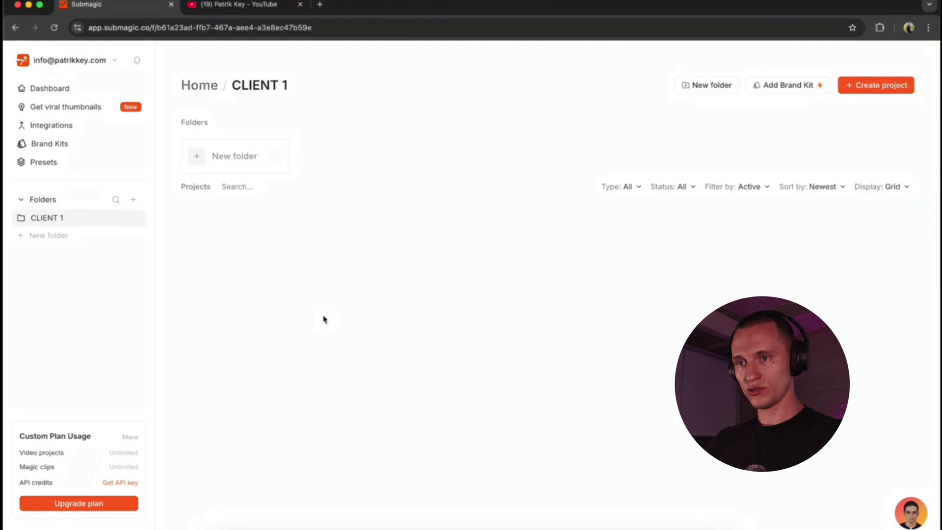
Go back to the Dashboard and scroll through its 10 projects
left_click(50, 89)
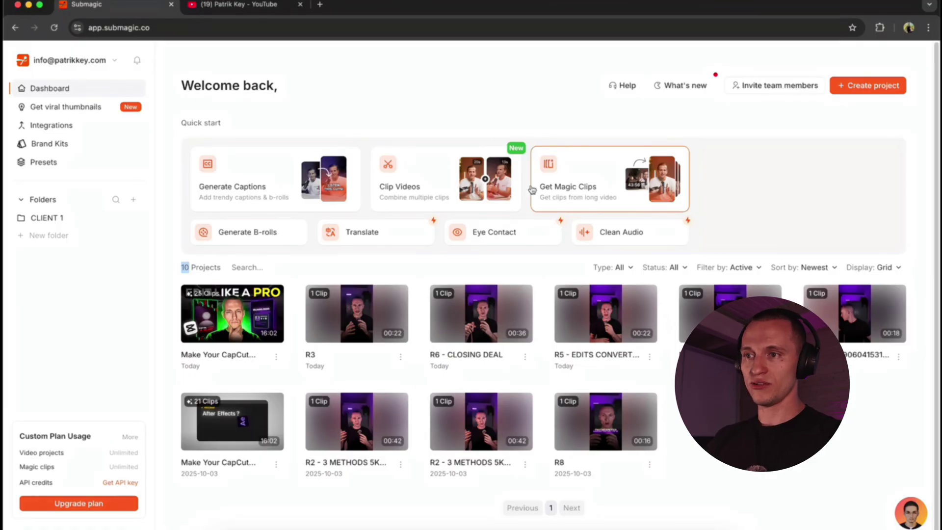
scroll(532, 189, "down", 1)
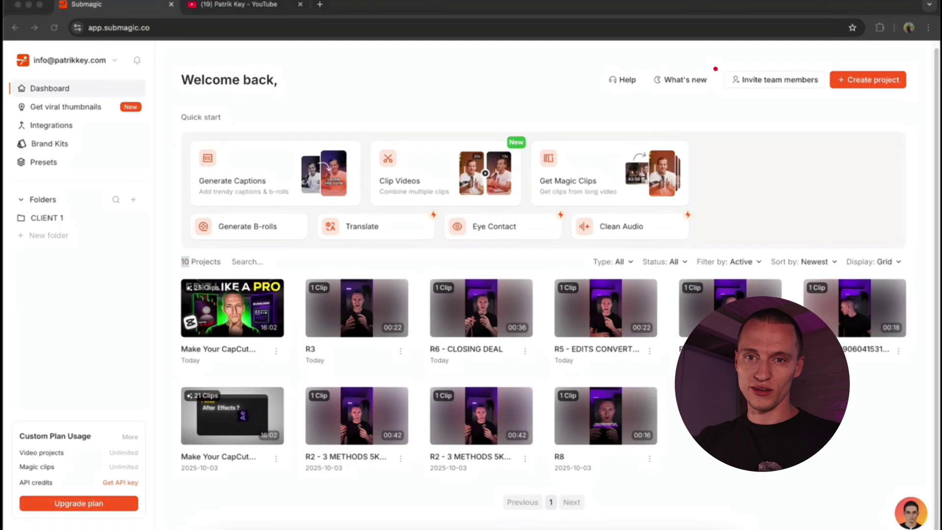